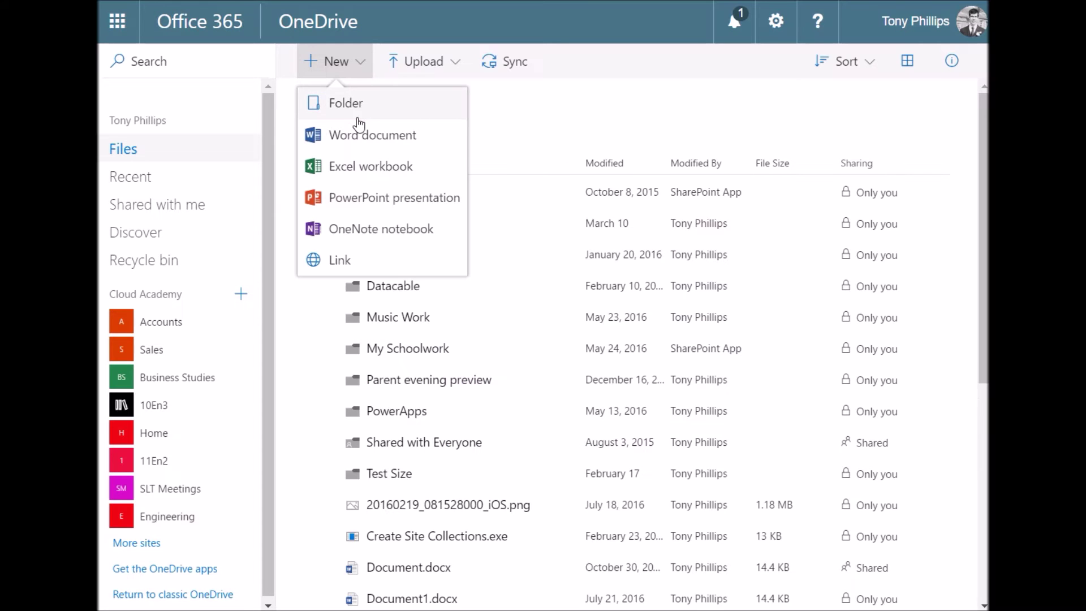
Create a new folder named Twitter in OneDrive for Business Files.
click(356, 112)
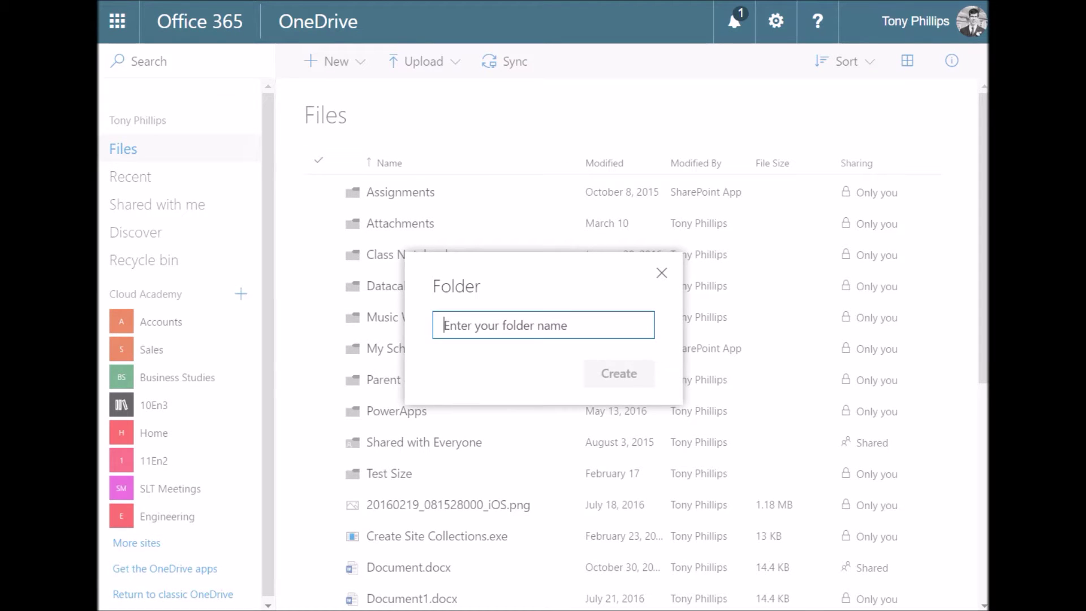
text(Twitter)
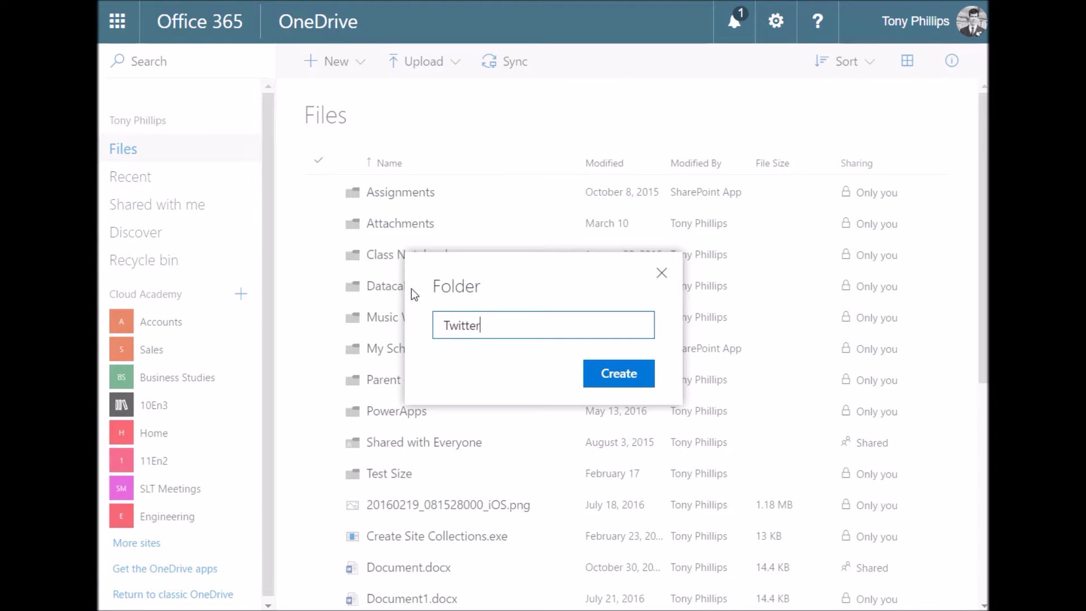
click(612, 374)
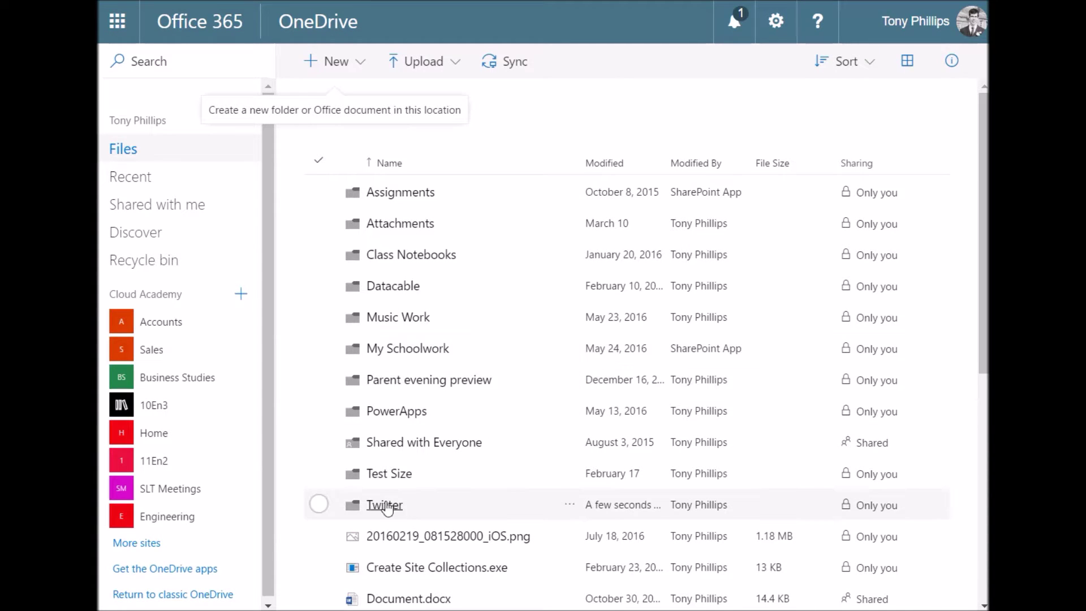
Open the Twitter folder and create a new Excel workbook inside it.
click(385, 505)
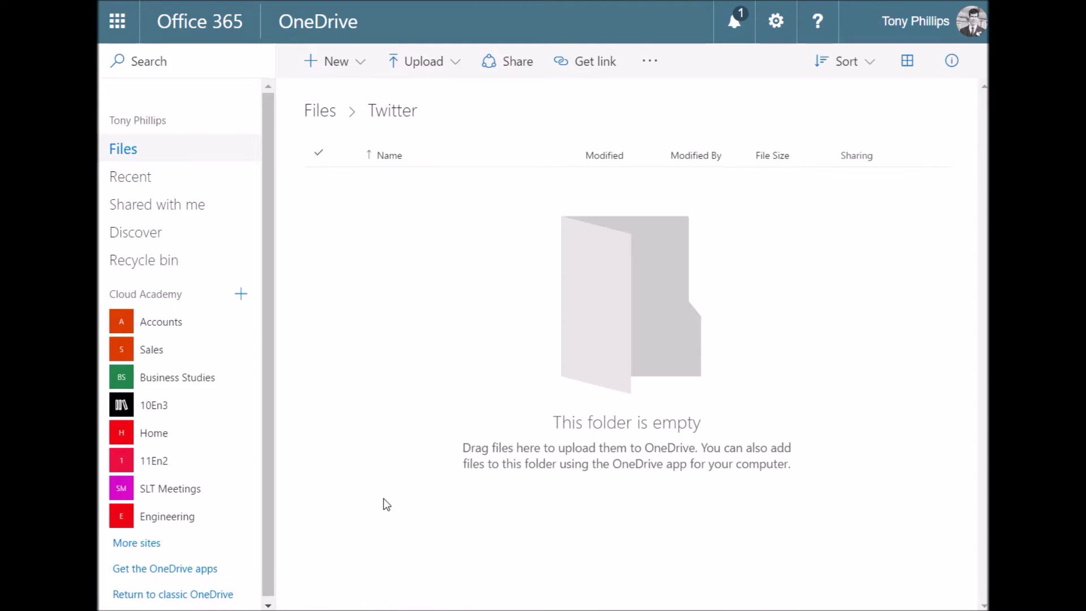
click(366, 75)
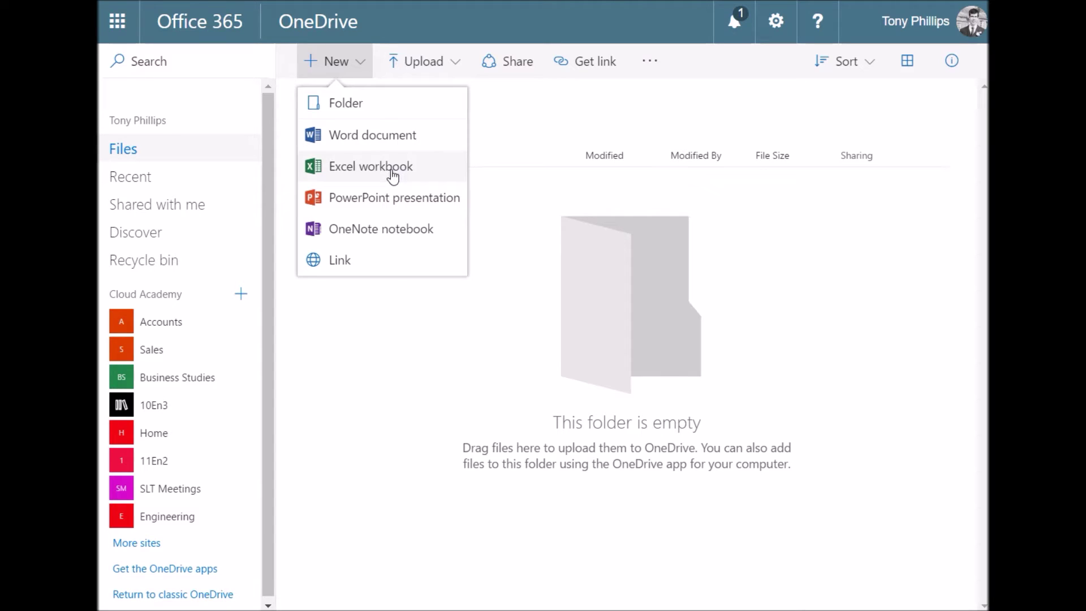
click(392, 171)
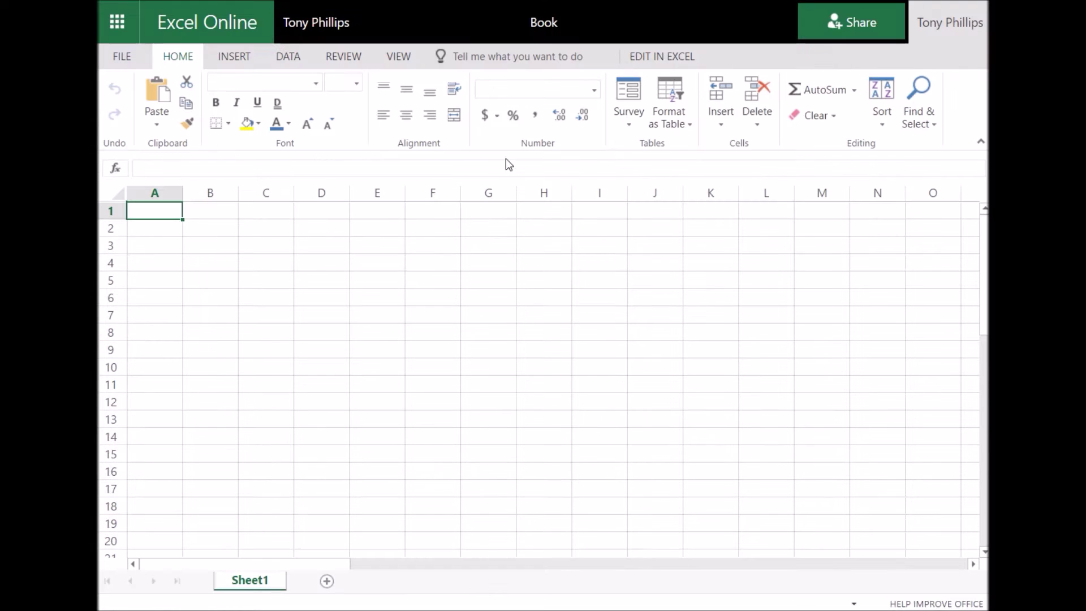
Rename the new workbook from Book to tweets.
click(544, 28)
text(tweets)
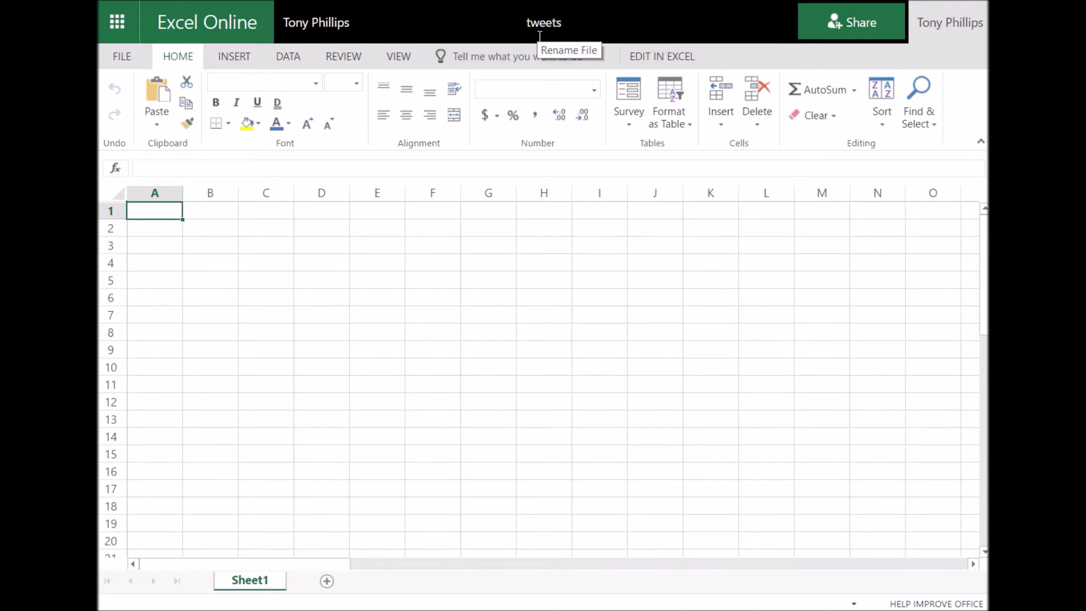
click(172, 212)
key(ctrl+space)
Enter the headings Tweet Text, Location and Time in cells A1 to C1.
click(172, 213)
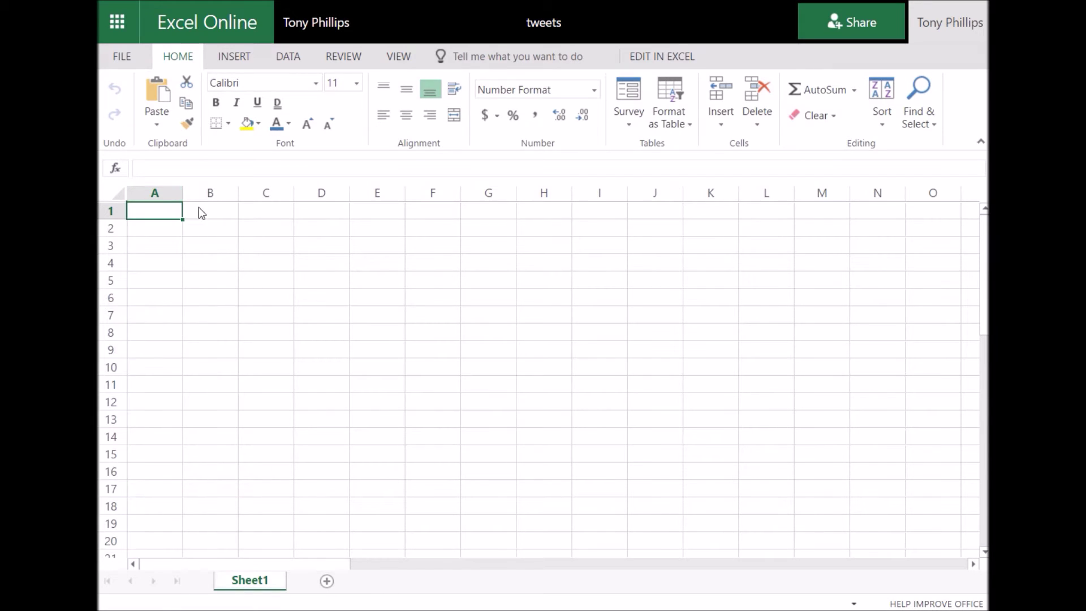
text(Tw)
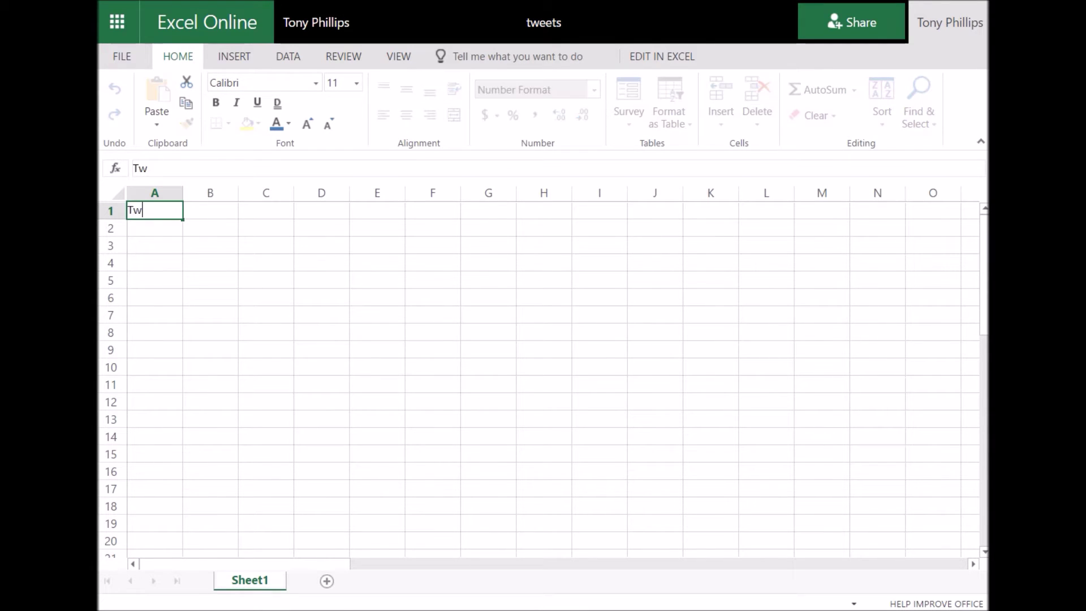
text(eet Text)
key(Tab)
text(L)
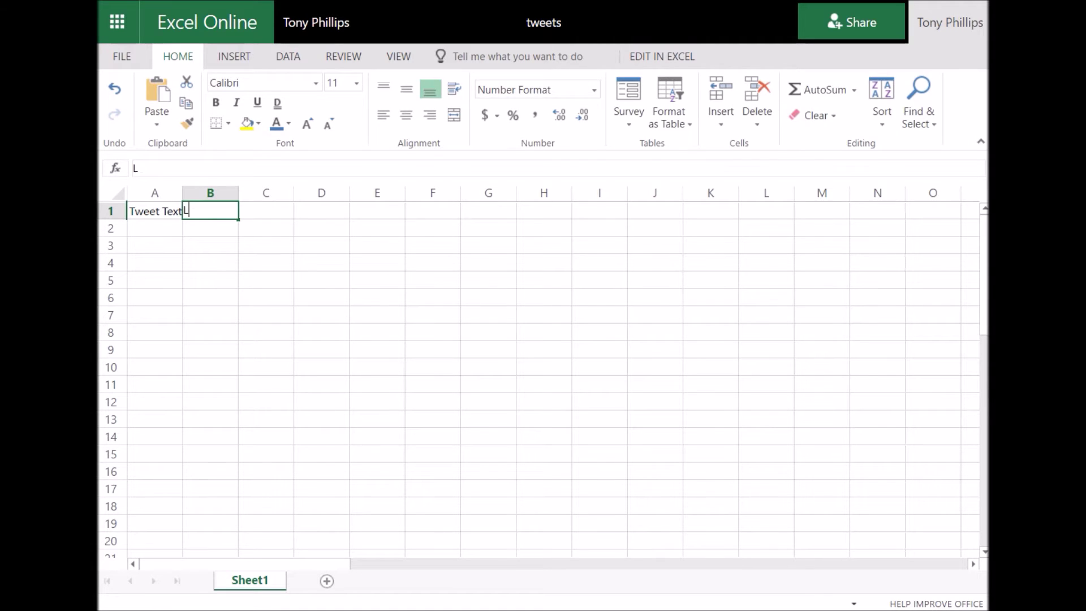
text(ocation)
key(Tab)
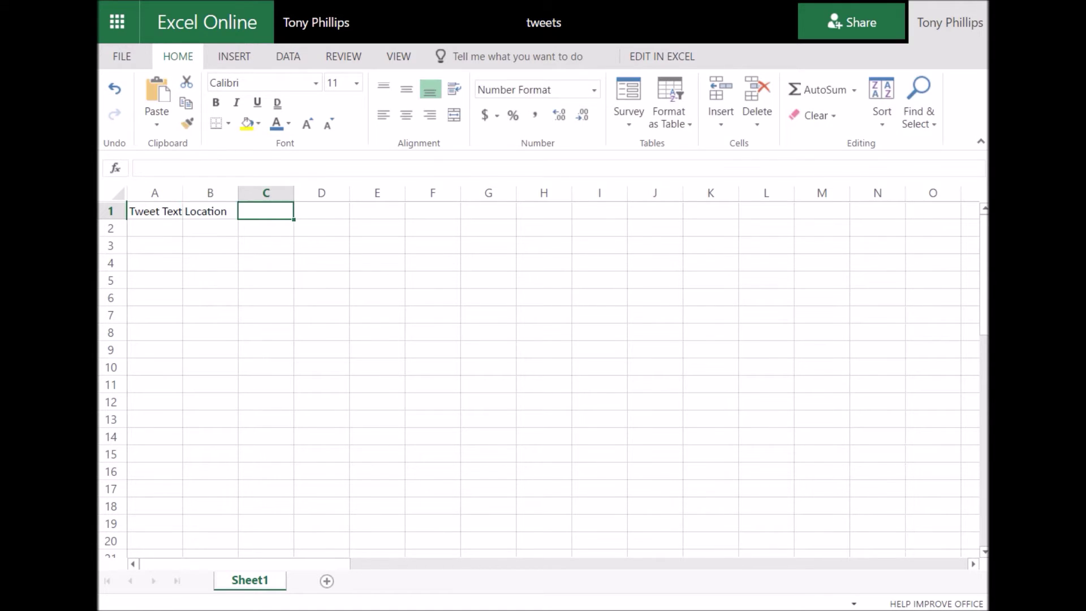
text(Tim)
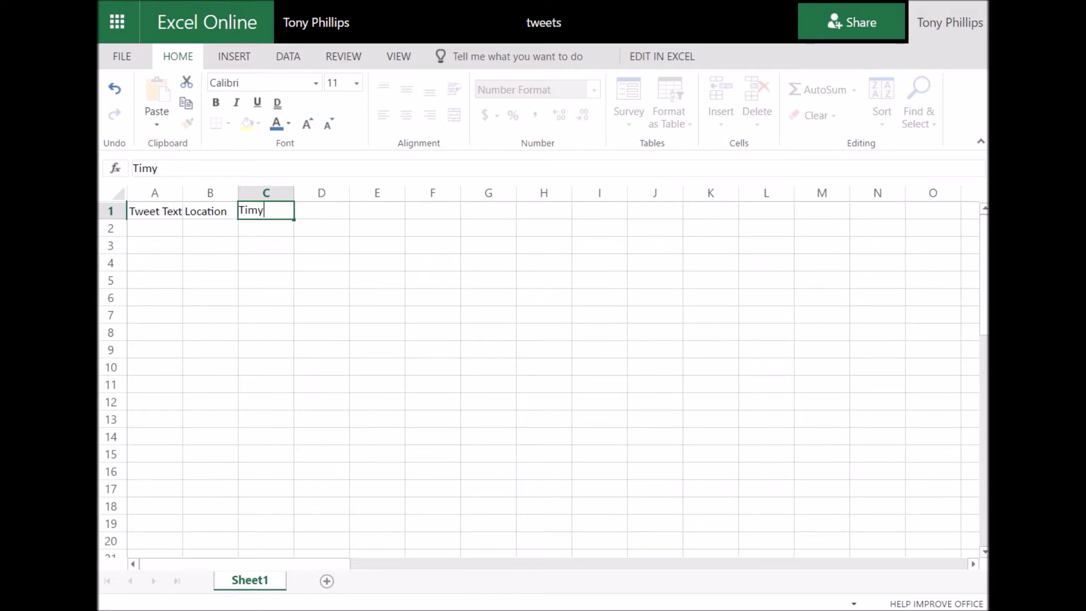
text(e)
key(Return)
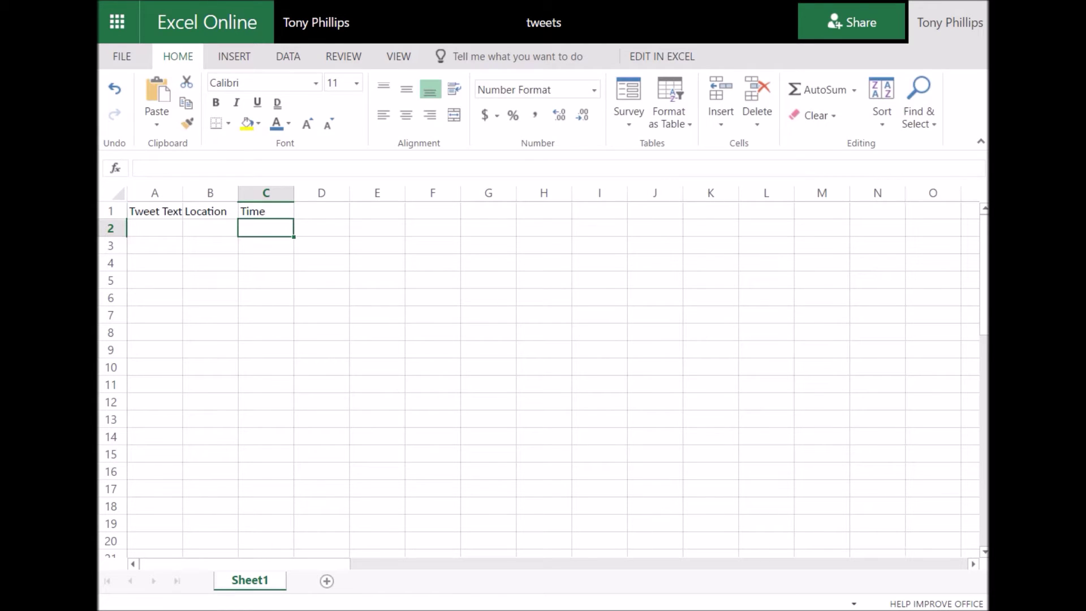
Turn A1:C1 into a table with 'My table has headers' ticked.
click(266, 212)
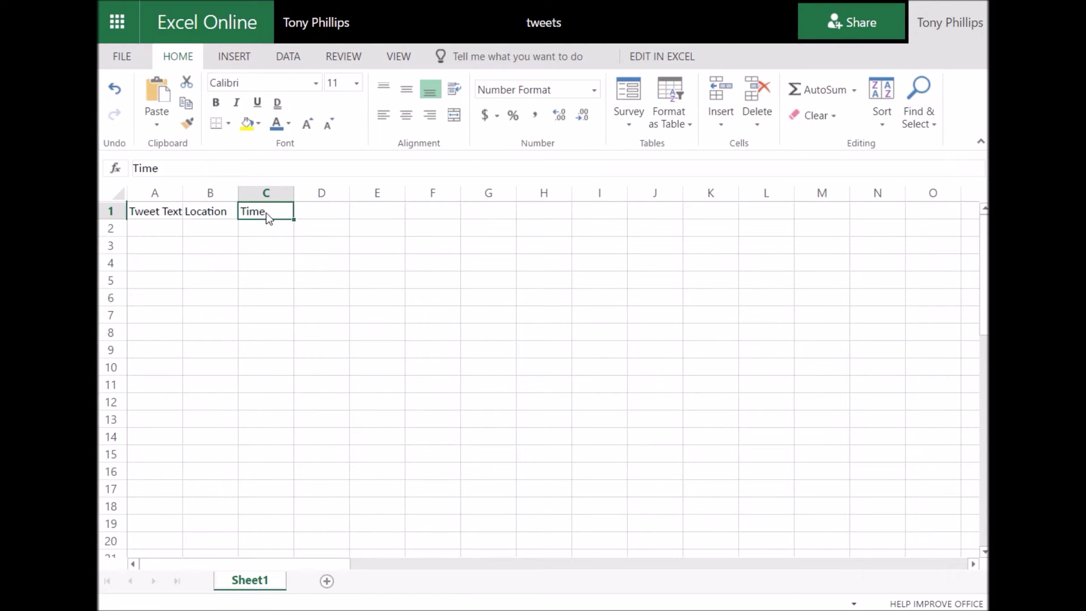
click(161, 213)
drag(228, 212, 254, 215)
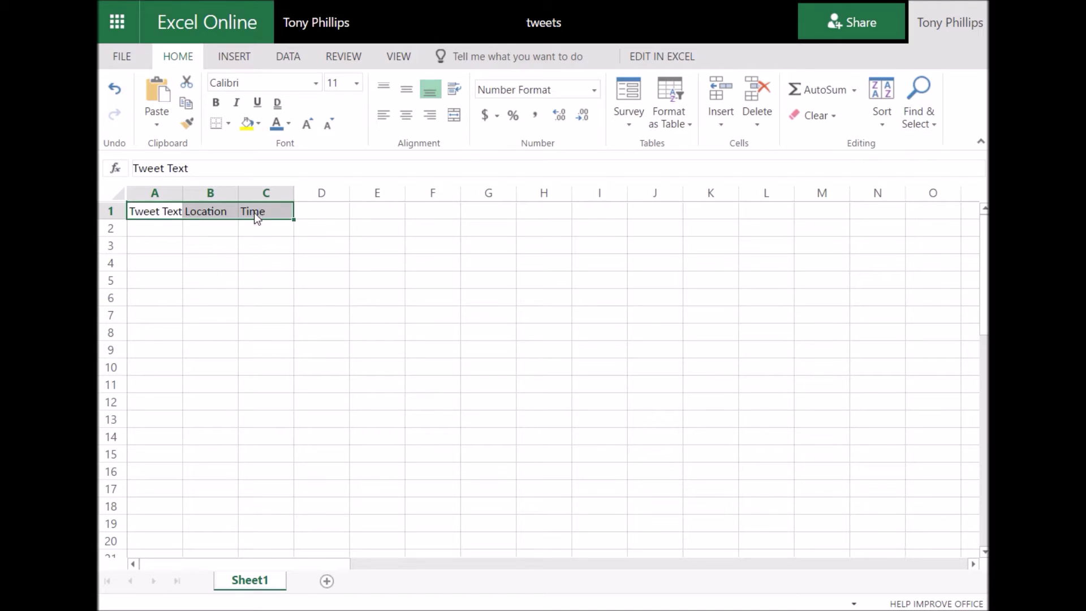
click(237, 59)
click(209, 98)
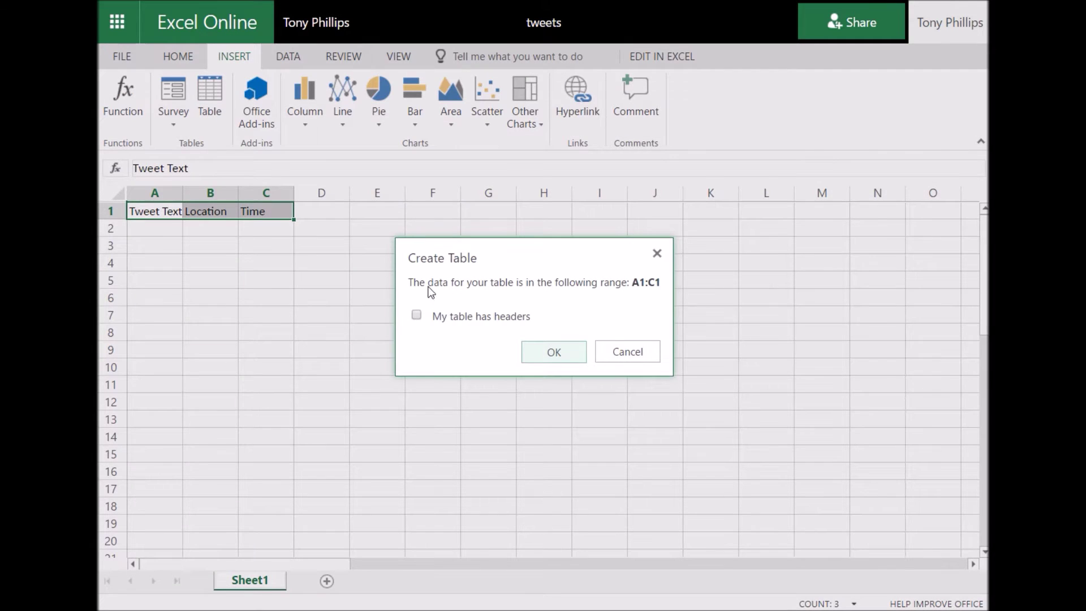
click(478, 318)
click(542, 353)
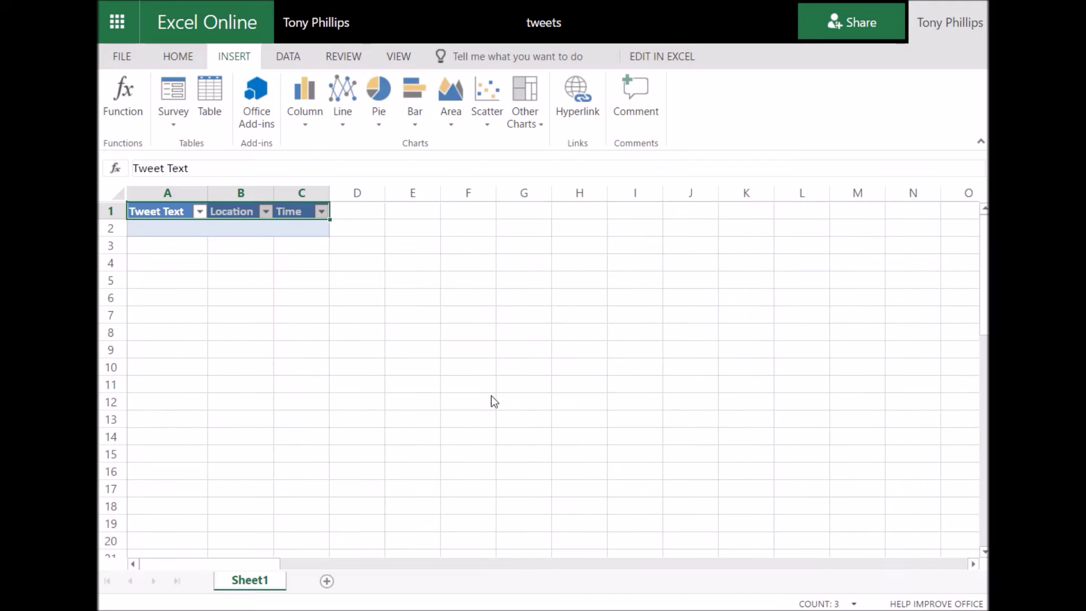
click(170, 247)
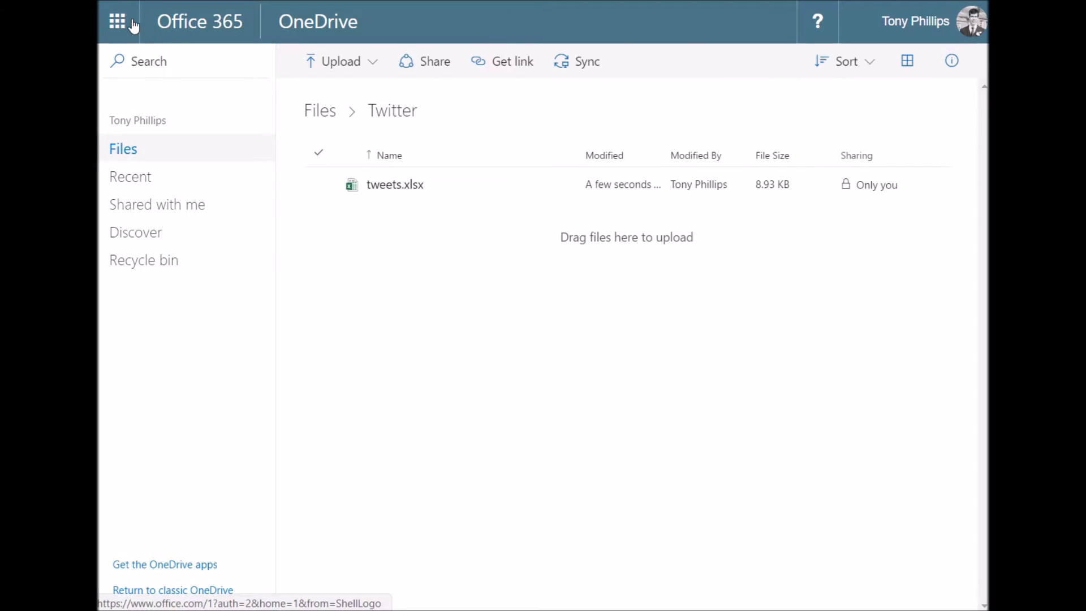
Launch Microsoft Flow from the Office 365 app launcher.
click(116, 25)
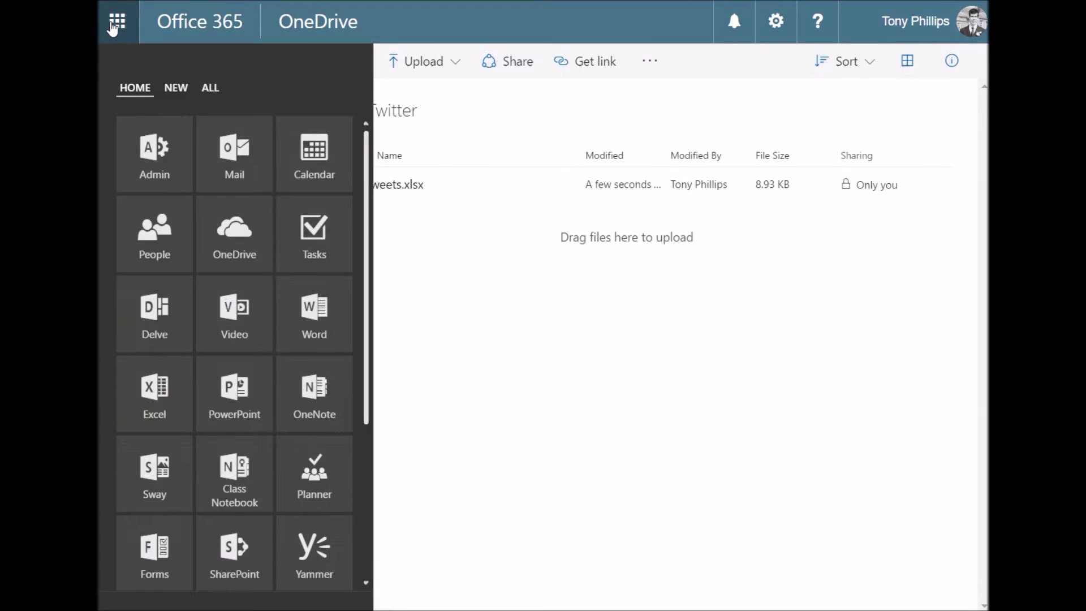
scroll(212, 192, down, 1)
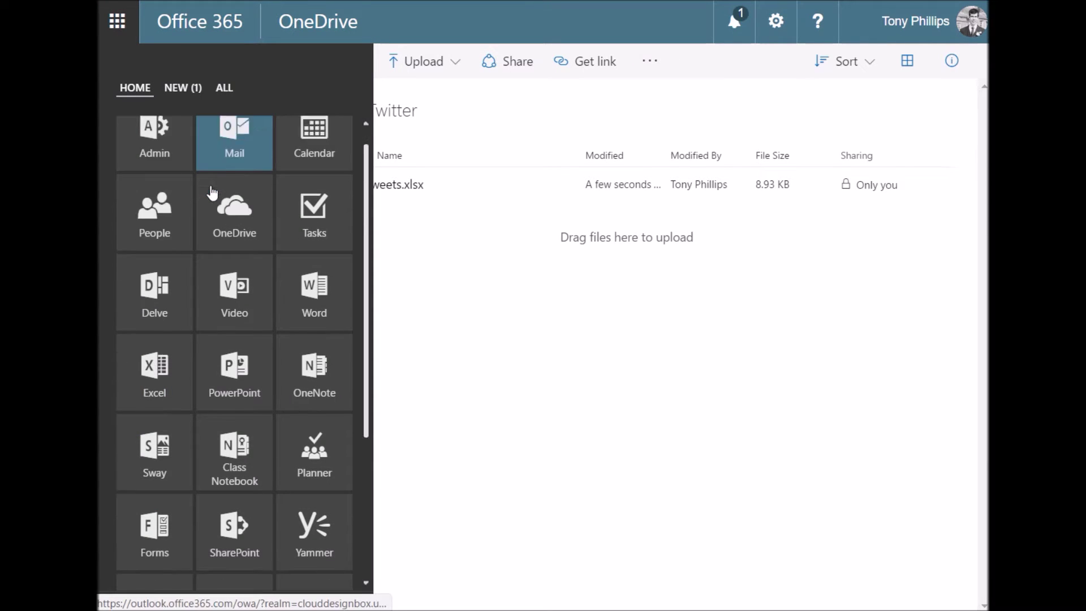
scroll(212, 193, down, 4)
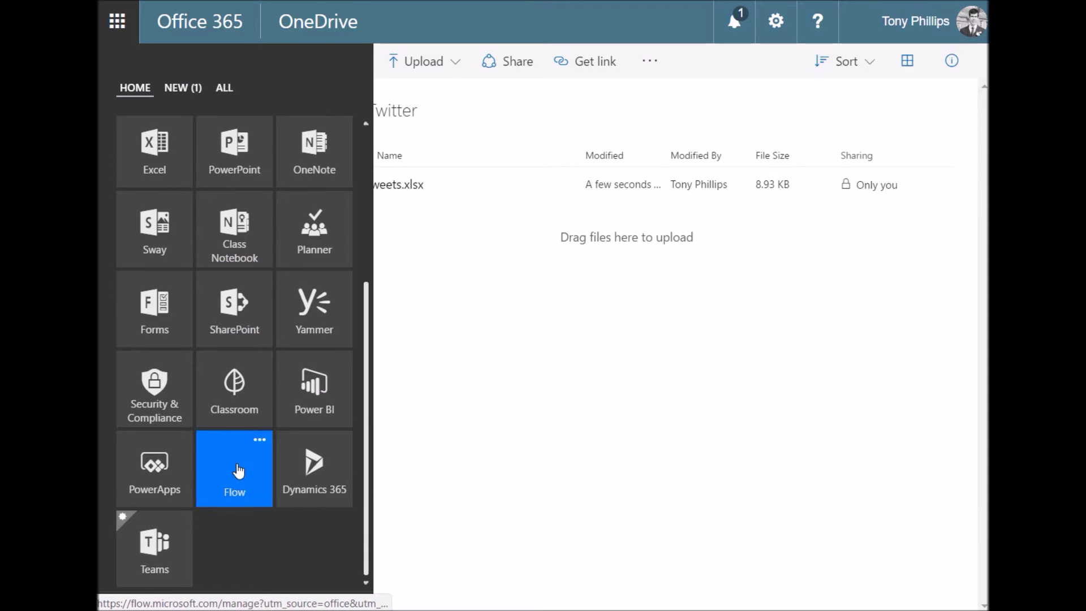
click(238, 471)
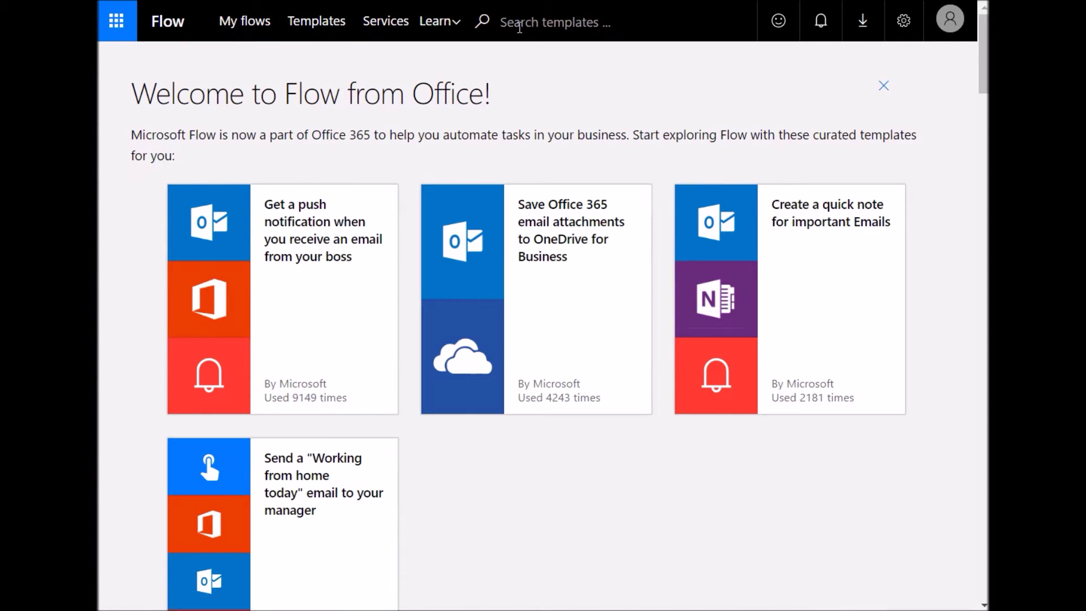
Search templates for 'twitter' and open the 'Save tweets to an Excel file' template.
click(519, 27)
text(twitter)
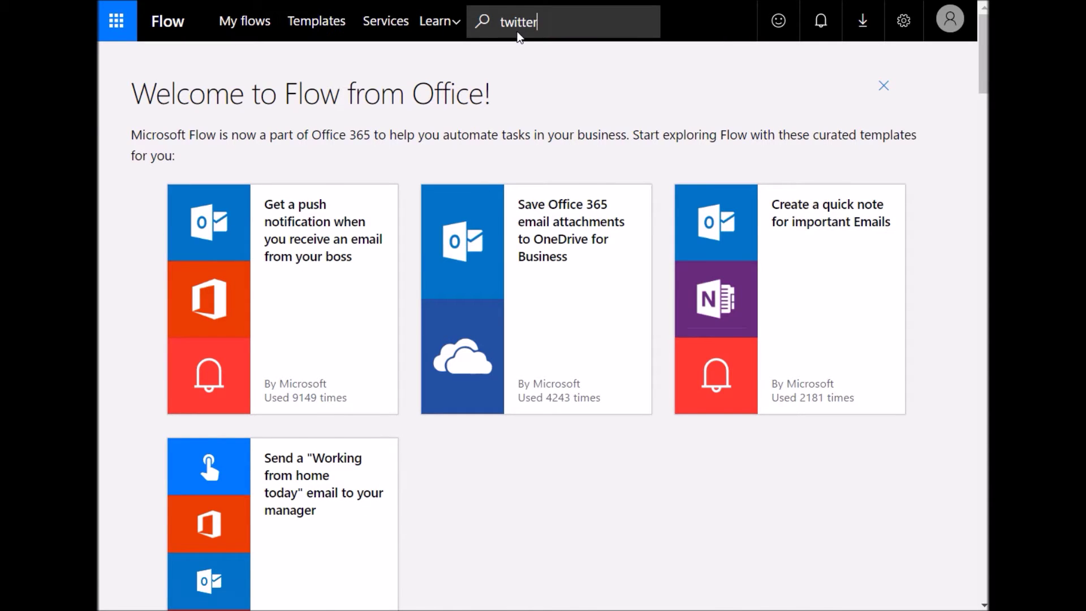
key(Return)
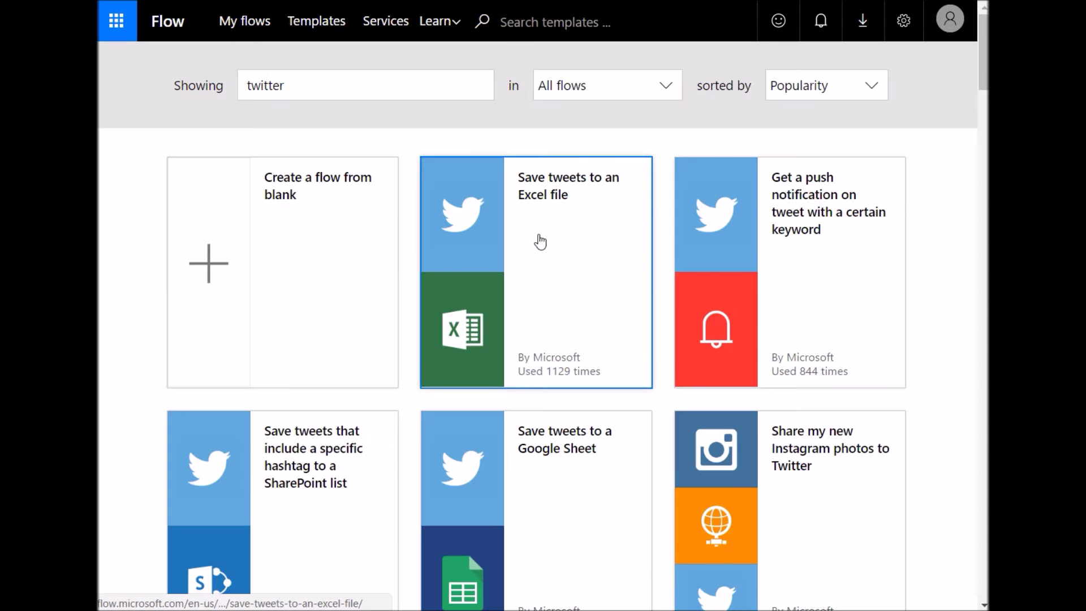
click(539, 235)
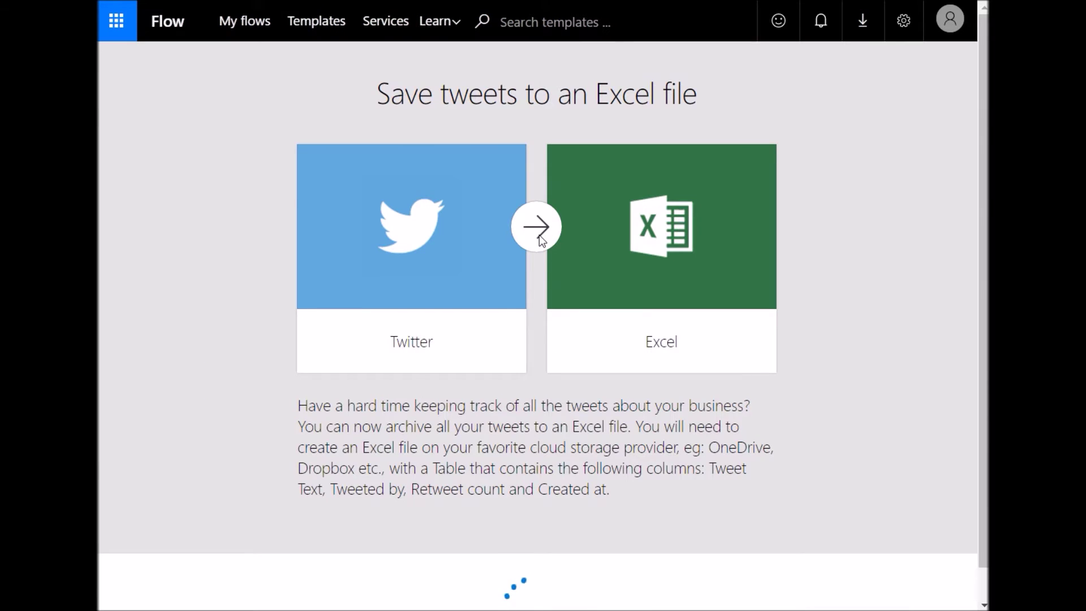
scroll(530, 303, down, 5)
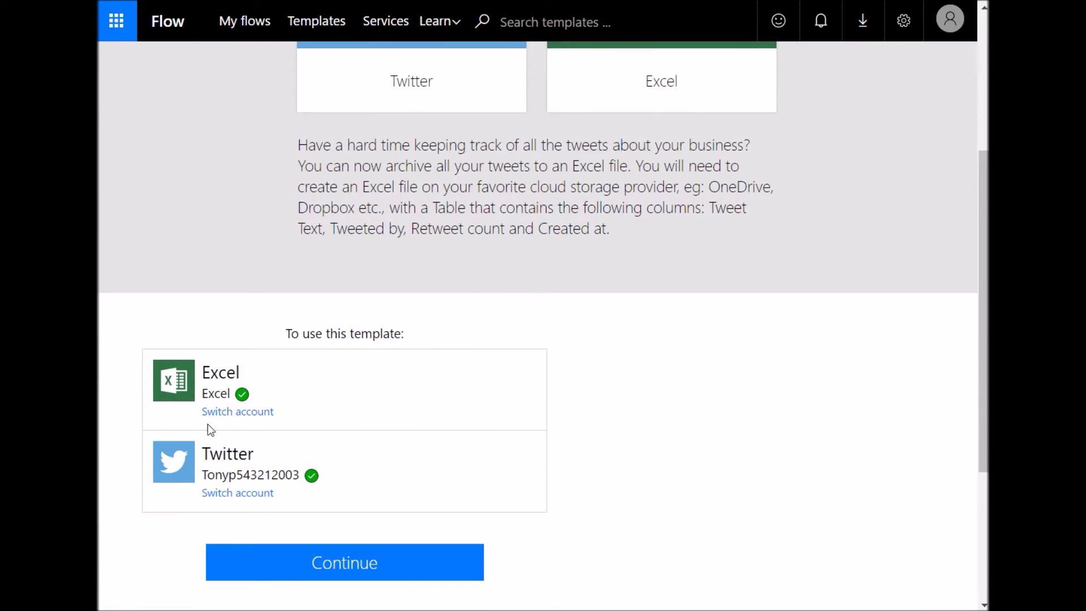
Accept the connections and set the trigger's search text to the user's Twitter handle.
click(333, 571)
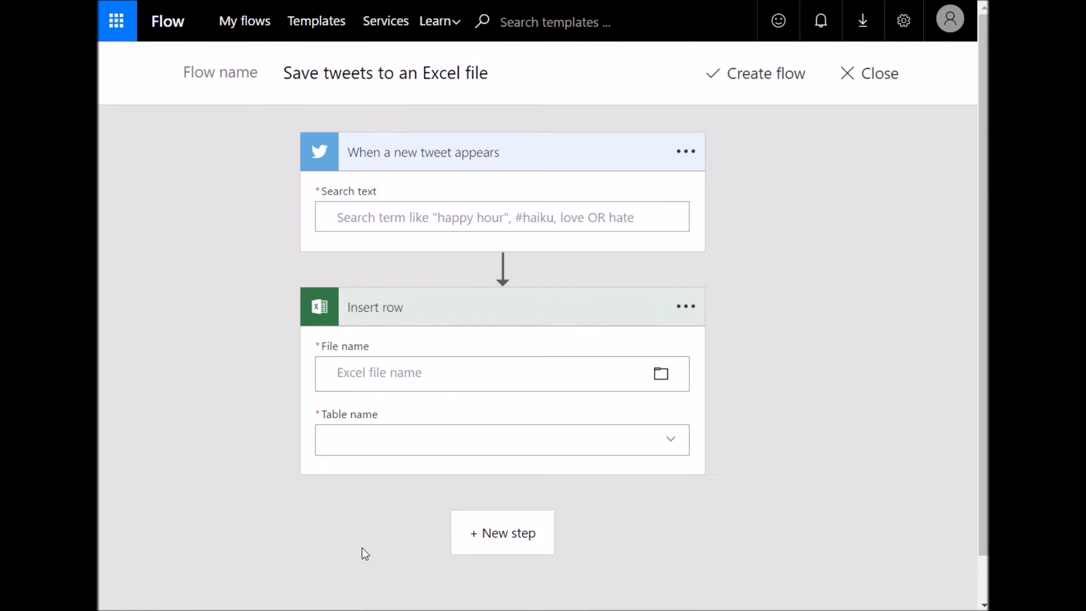
click(471, 221)
text(@)
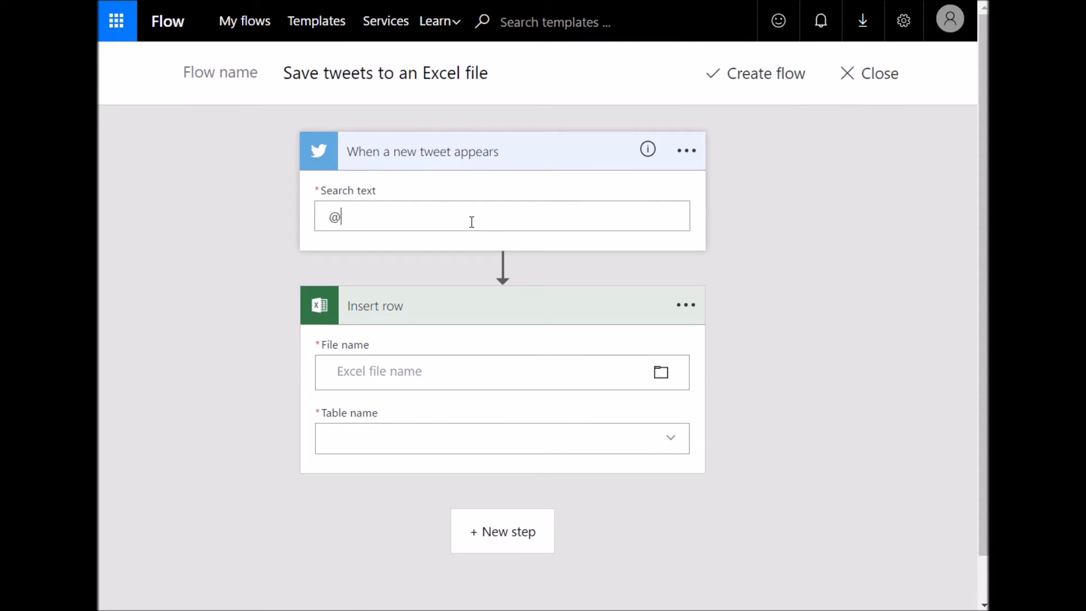
text(Tonyp543212003)
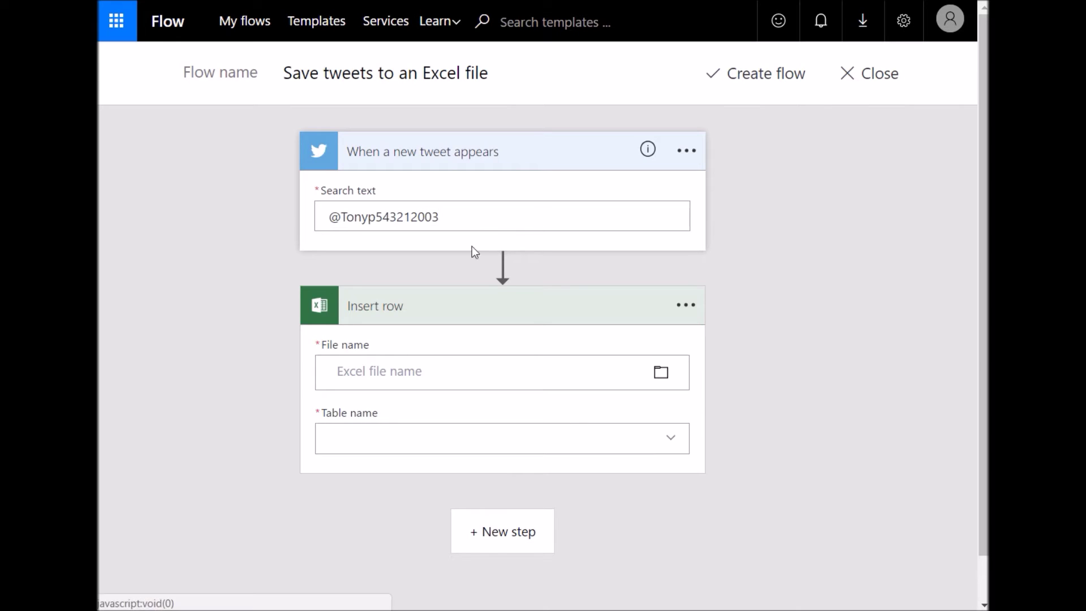
Point the Insert row step at /Twitter/tweets.xlsx and Table1.
click(660, 375)
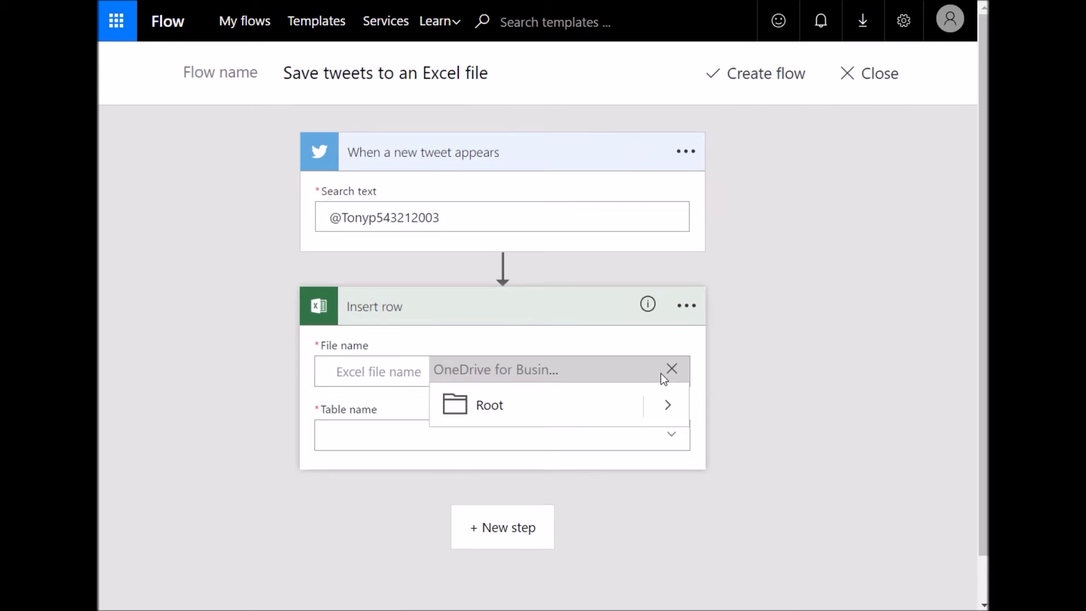
click(662, 411)
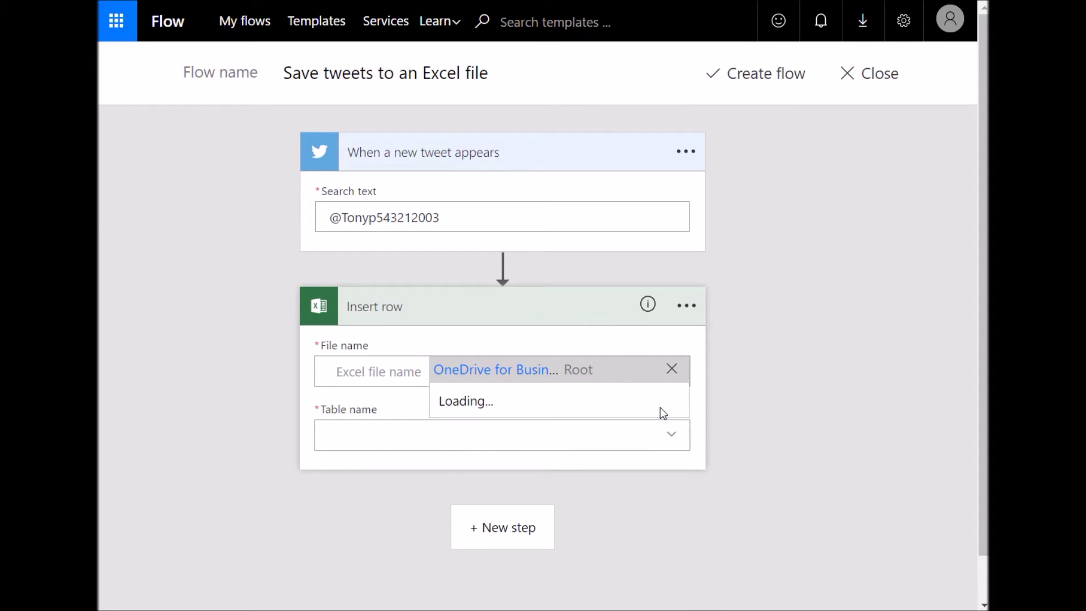
scroll(620, 478, down, 5)
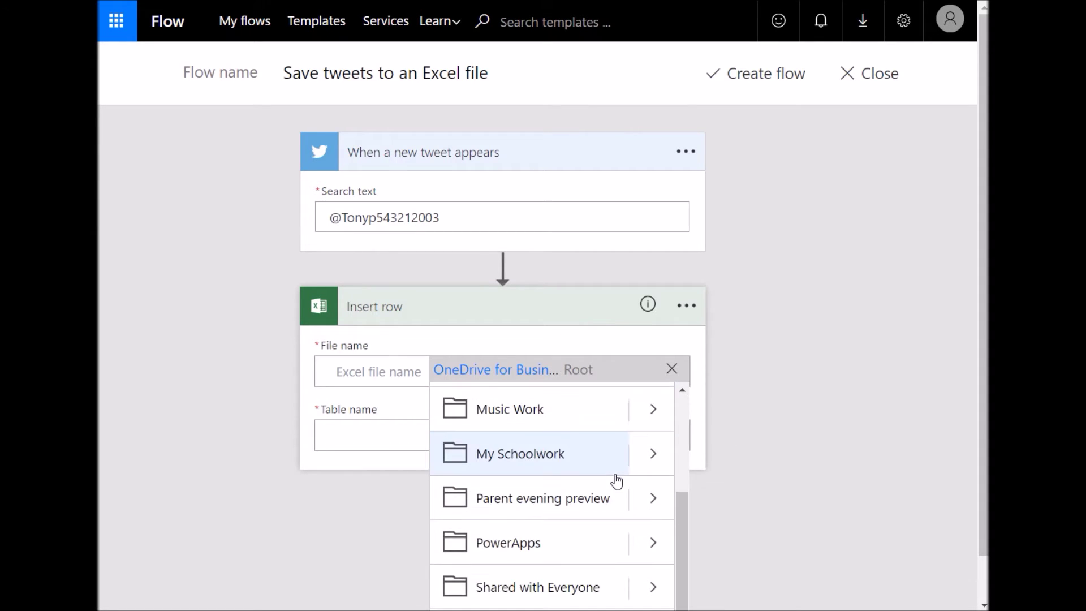
click(642, 565)
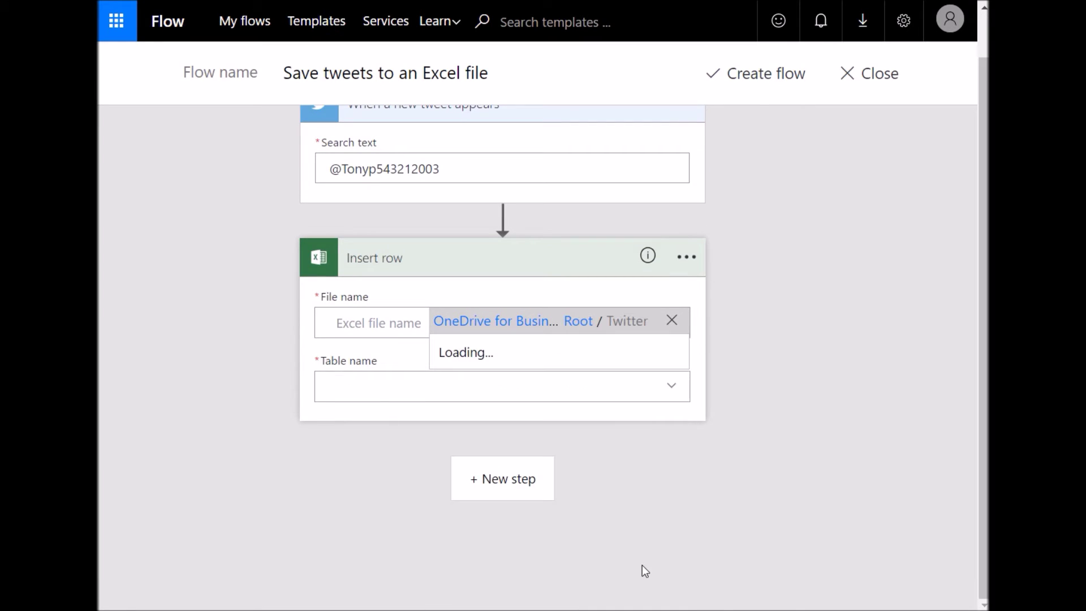
click(525, 375)
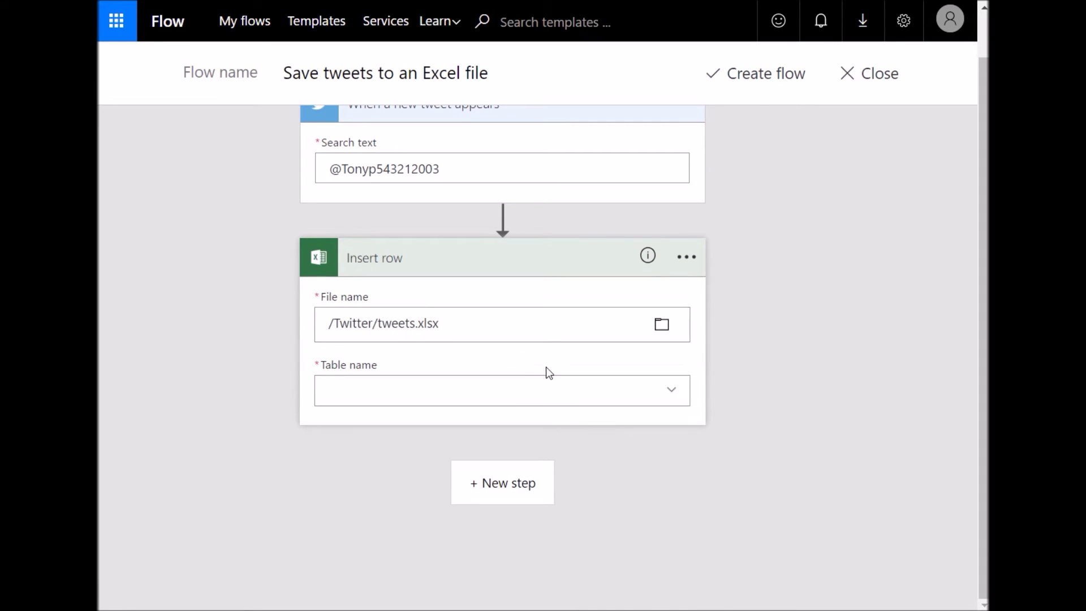
click(670, 403)
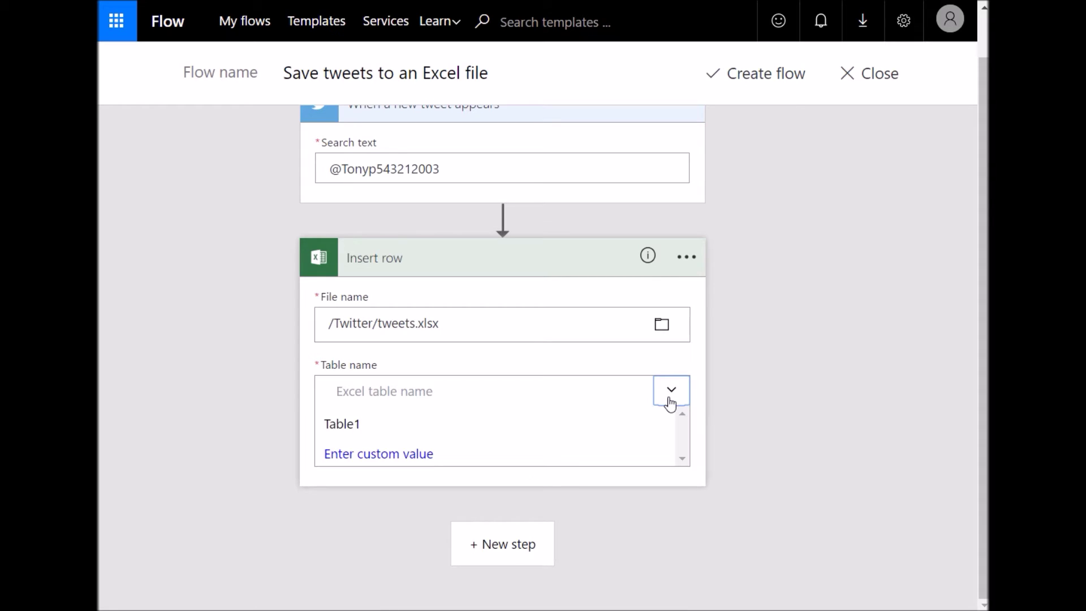
click(368, 437)
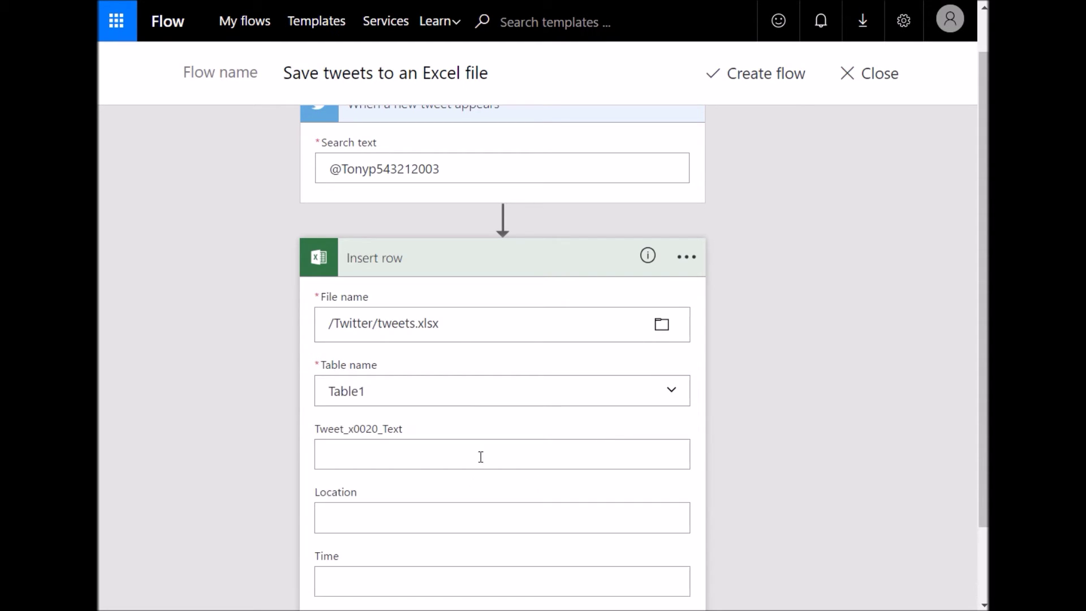
scroll(414, 459, down, 2)
Map the tweet's text to Tweet_x0020_Text and its location to Location.
click(396, 365)
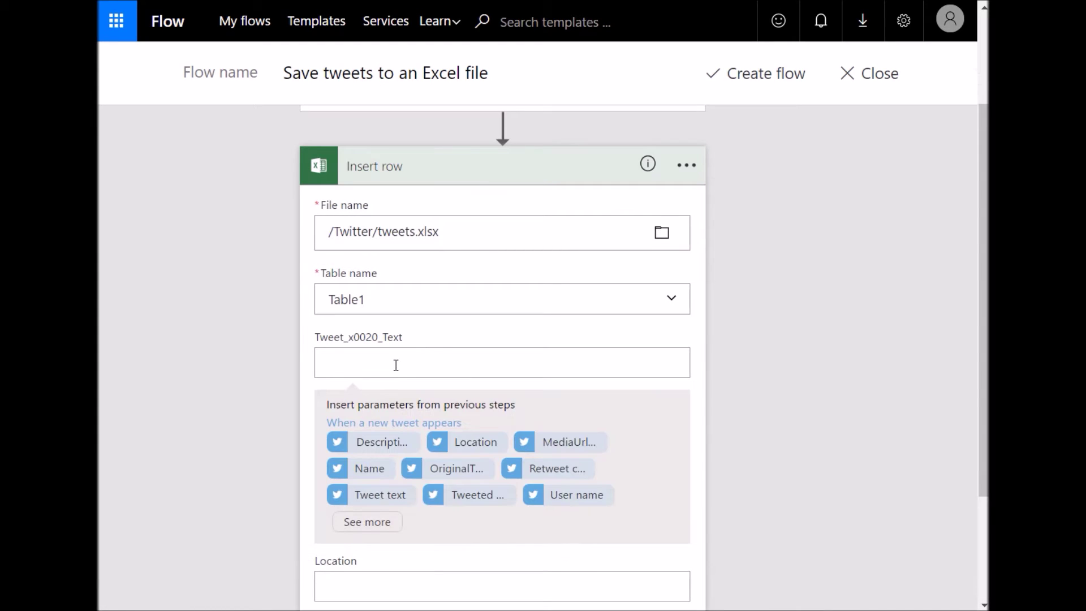
click(380, 496)
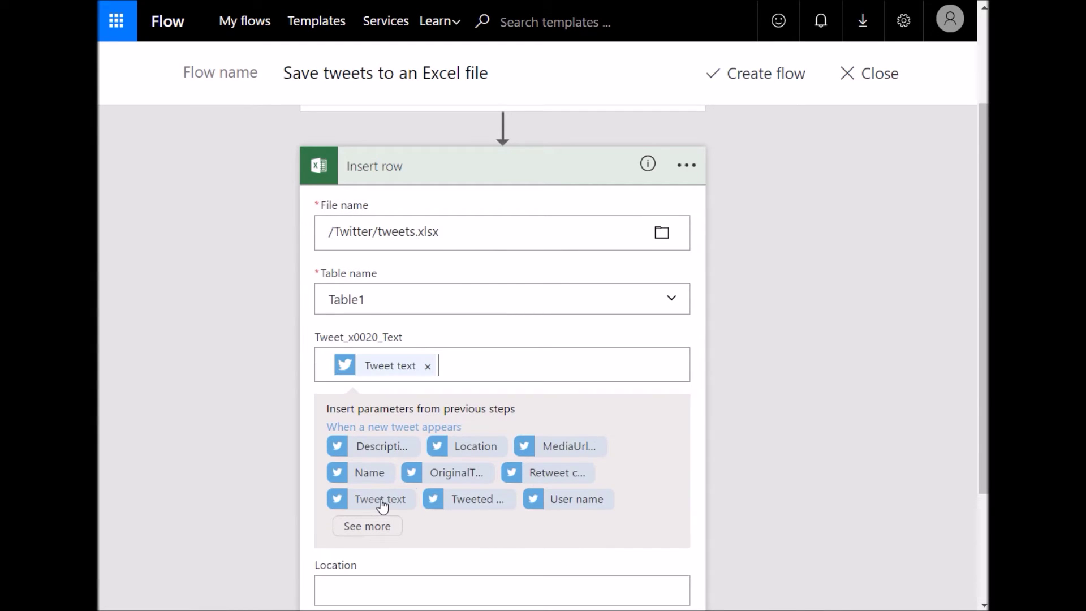
scroll(380, 512, down, 2)
click(380, 515)
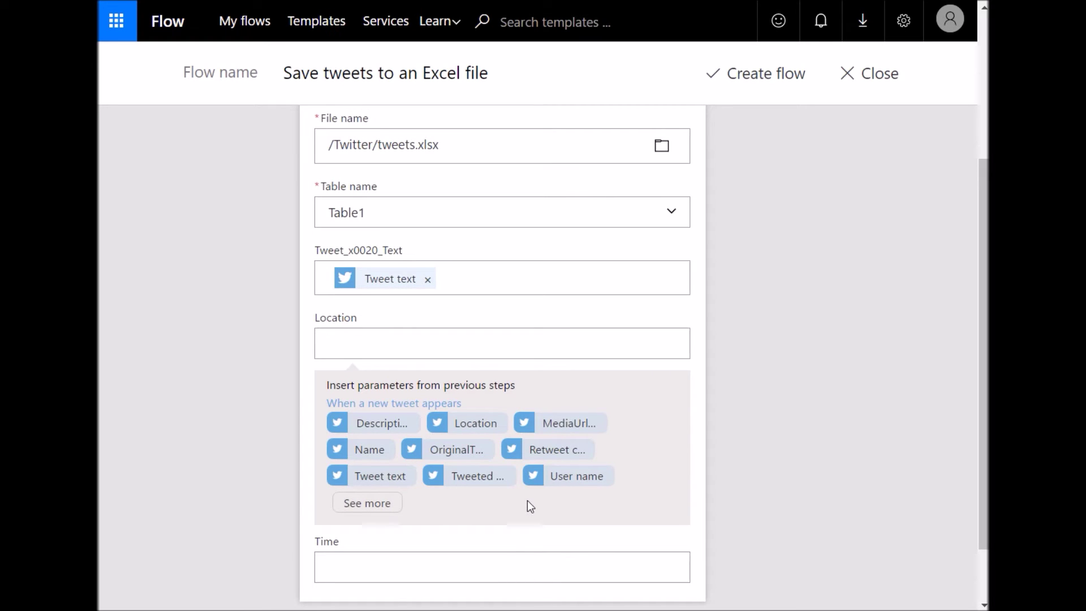
click(460, 427)
Map the tweet's Created at value into the Time column.
click(410, 569)
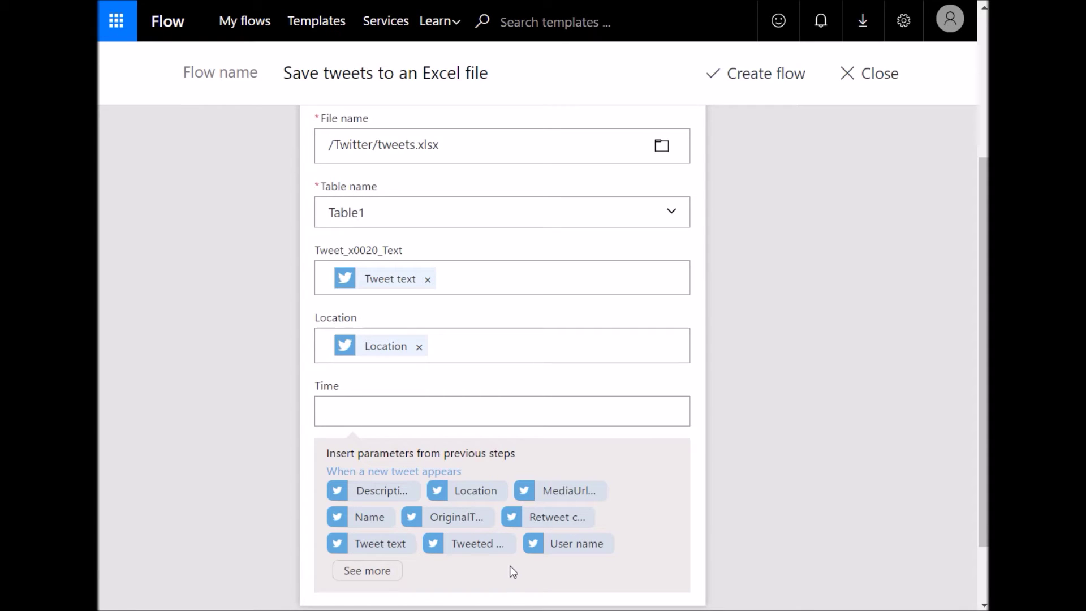
click(373, 570)
scroll(474, 532, down, 1)
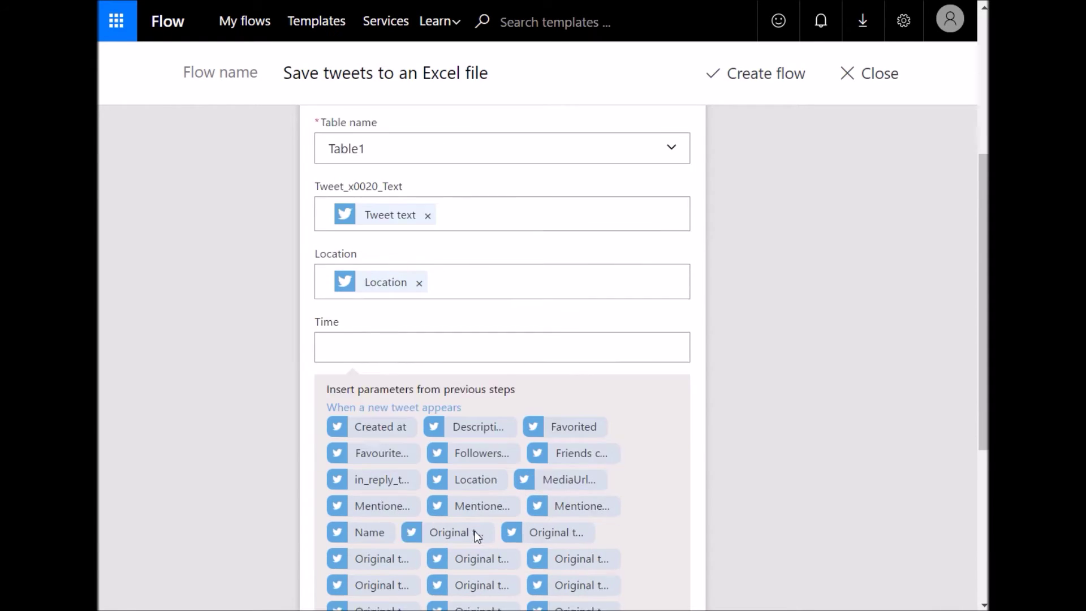
scroll(474, 531, down, 3)
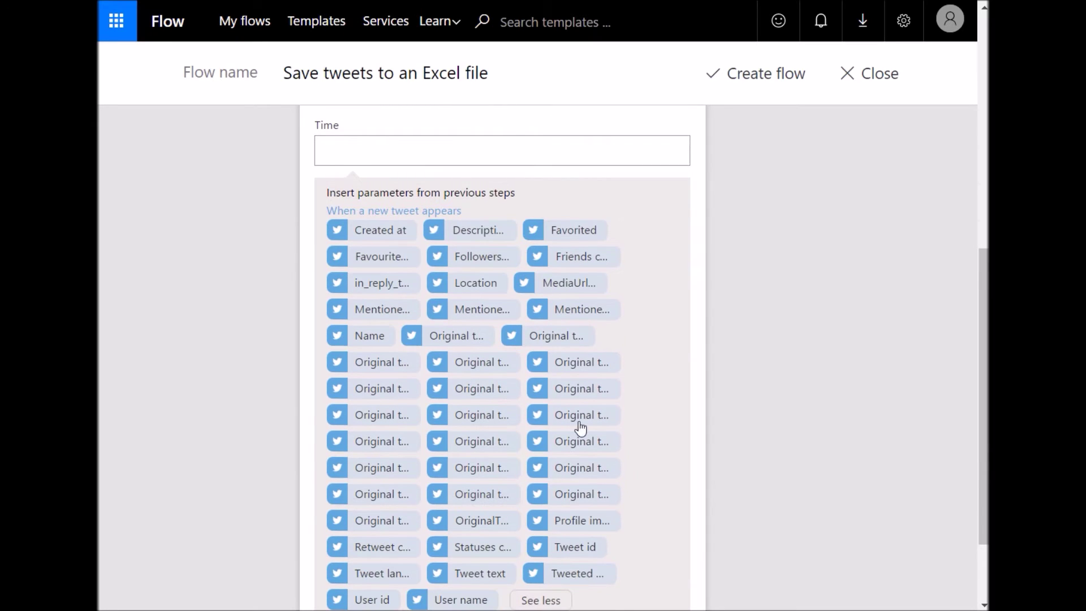
scroll(611, 407, down, 2)
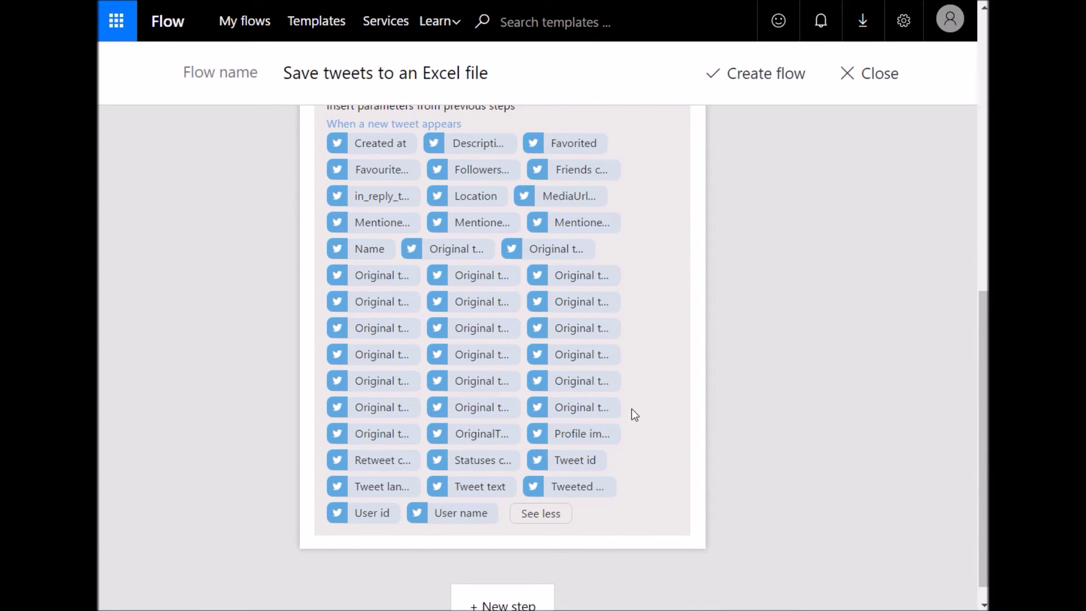
scroll(631, 408, up, 2)
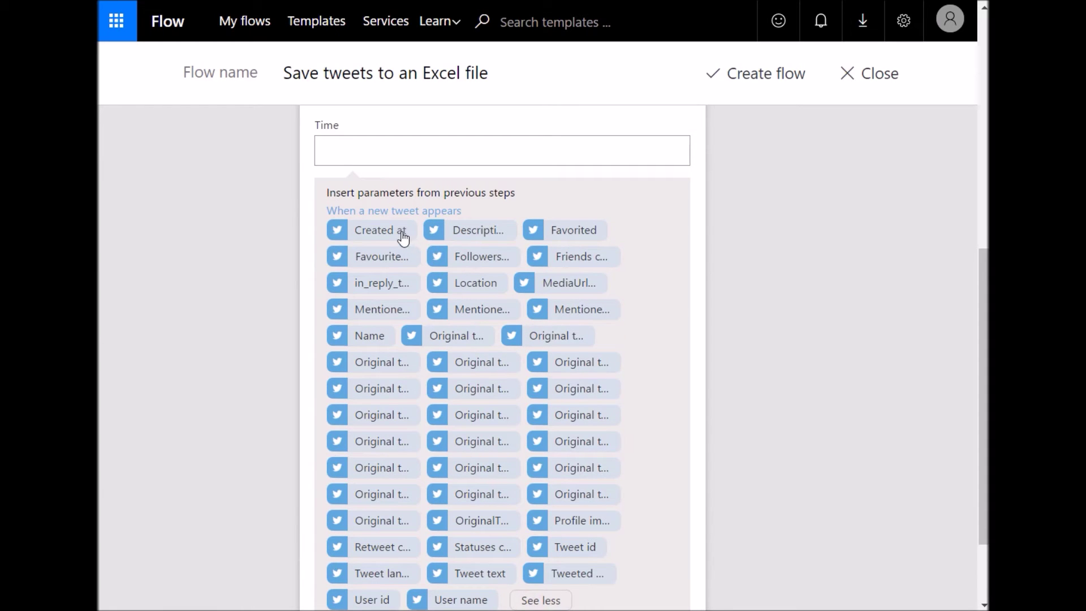
click(402, 236)
scroll(700, 304, down, 2)
scroll(701, 304, up, 4)
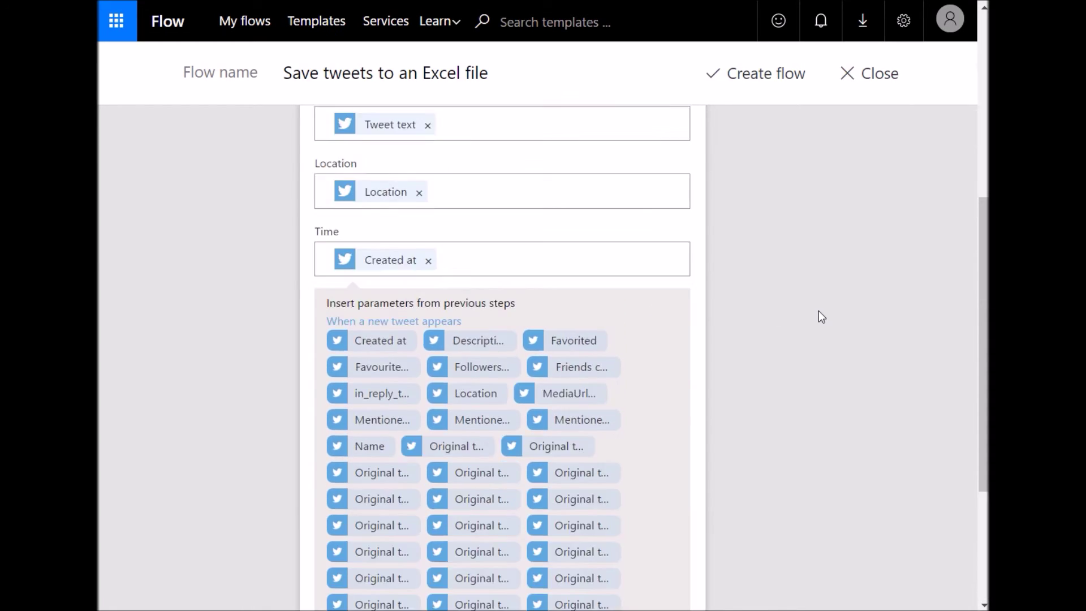
scroll(819, 318, up, 8)
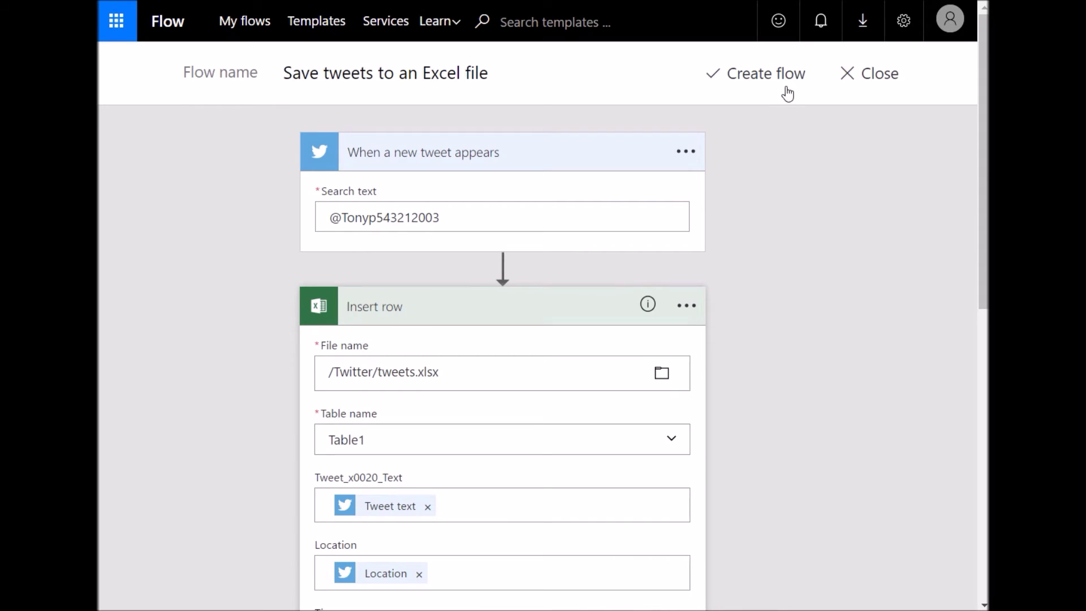
Create and save the flow, then begin typing a test tweet in Twitter.
click(771, 77)
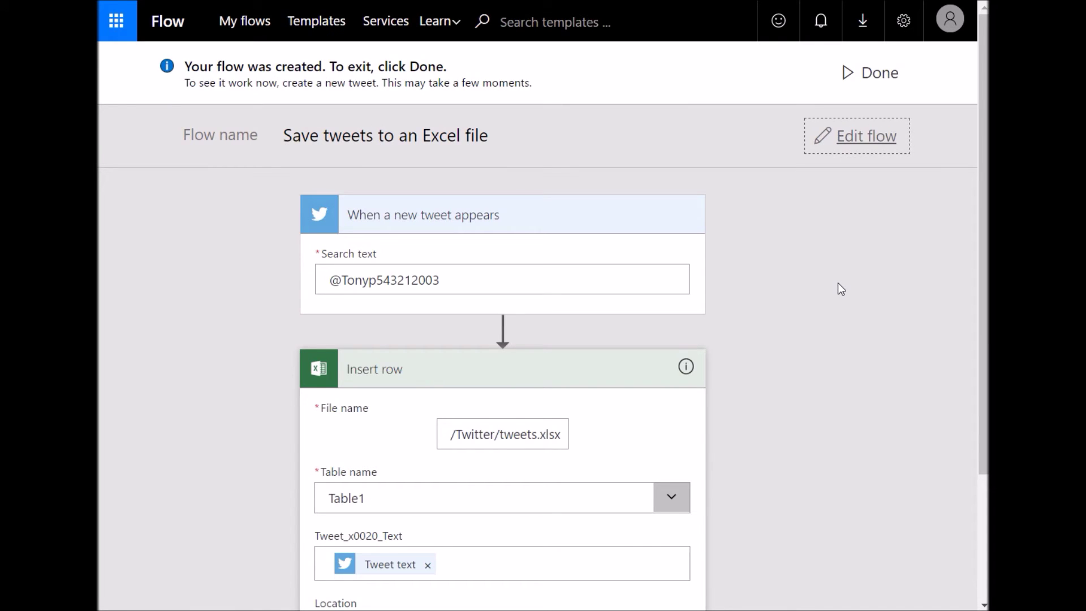
click(894, 75)
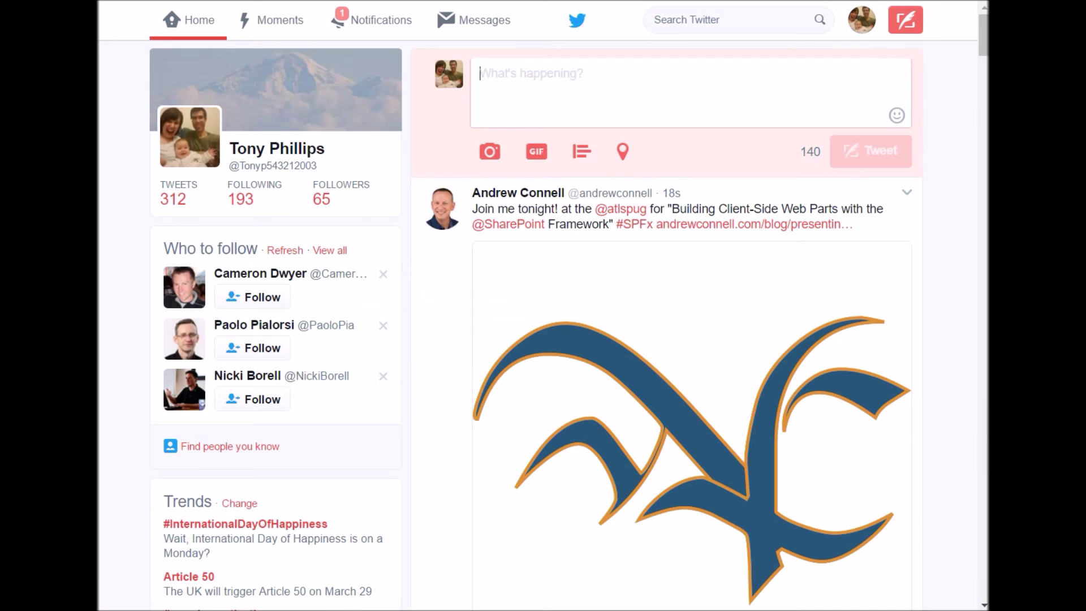
text(#)
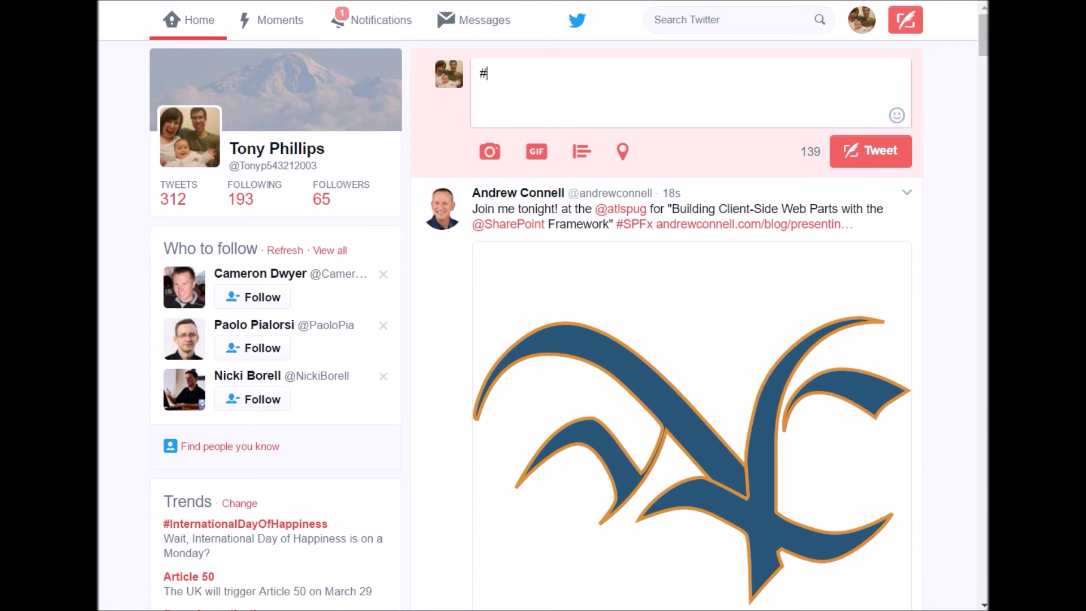
text(Microsoft Flo)
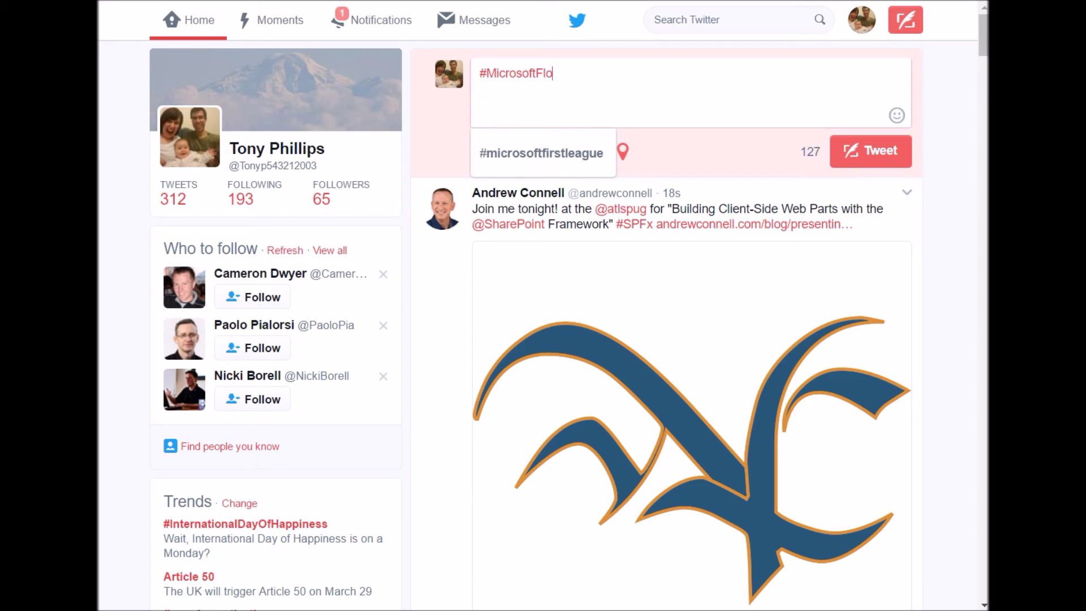
text(w T)
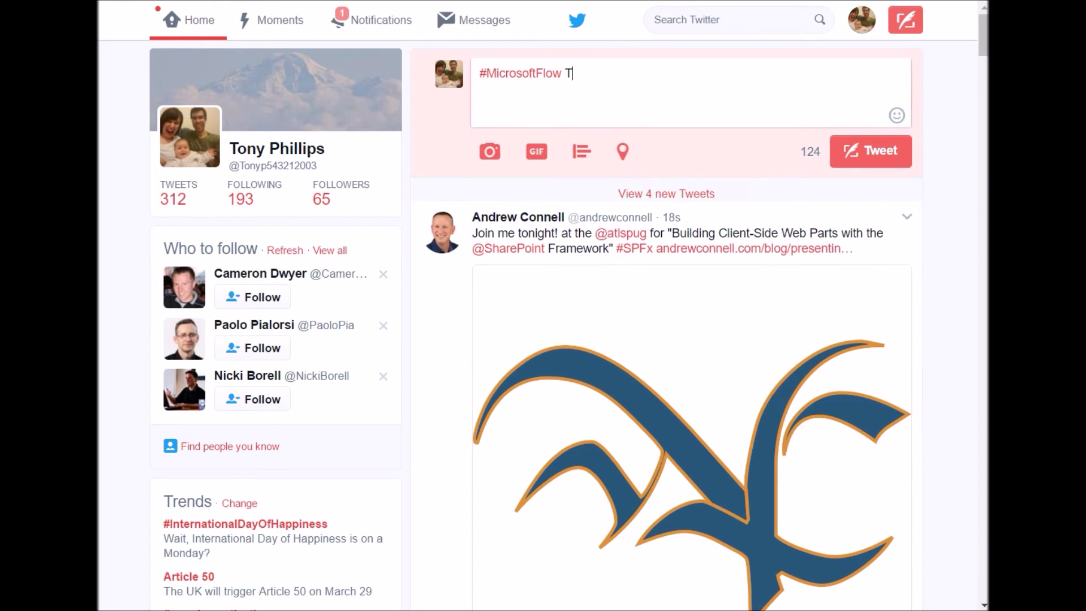
Post the tweet '#MicrosoftFlow #Twitter testing....' and filter the flow's run history to skipped runs.
key(BackSpace)
text(#Twitte)
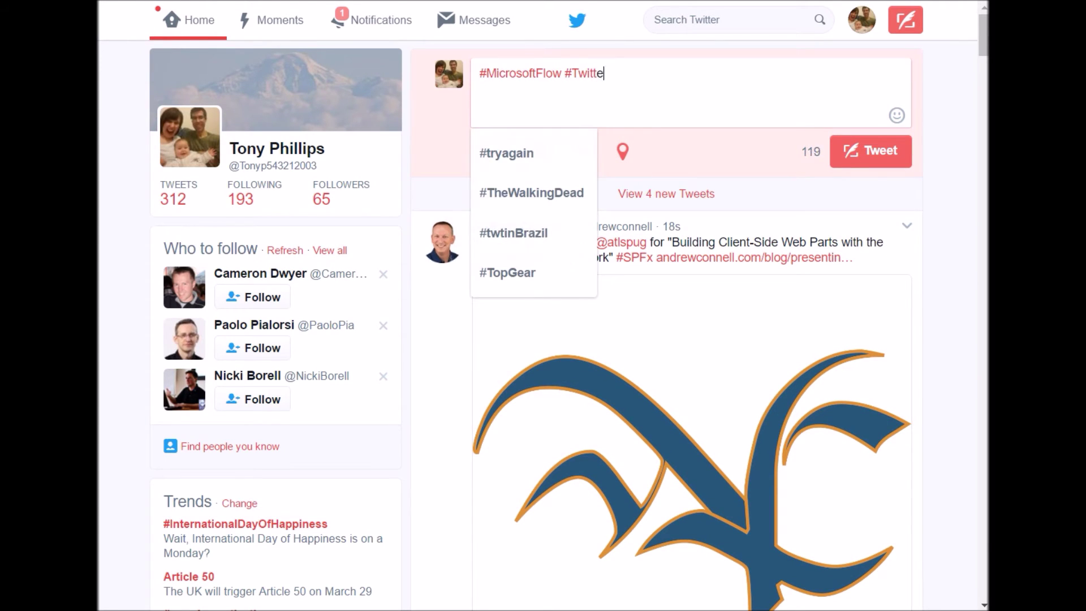
text(r tests)
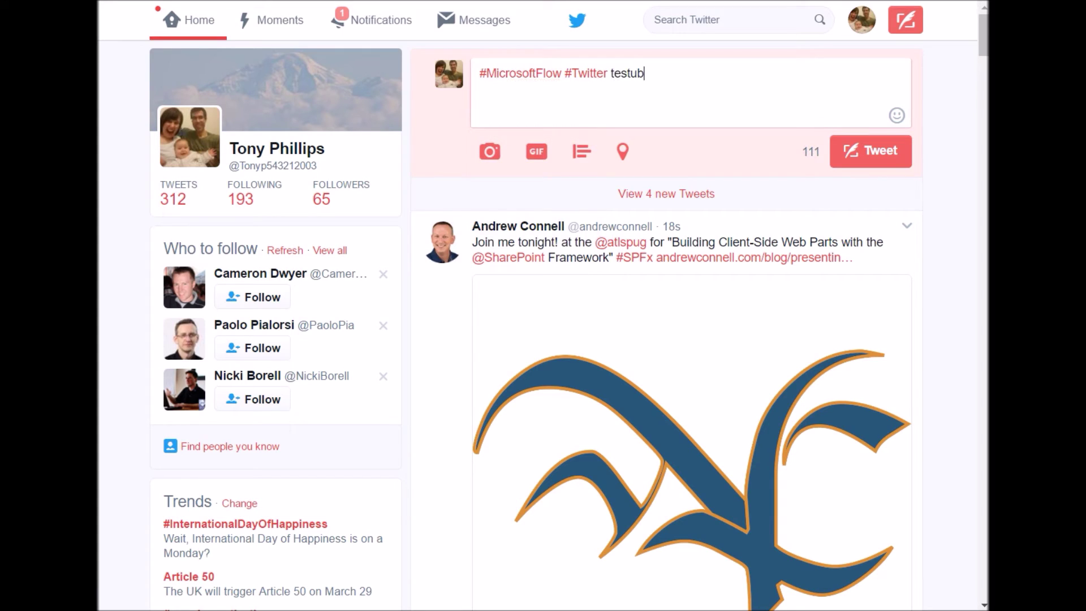
key(BackSpace)
text(ing....)
click(844, 152)
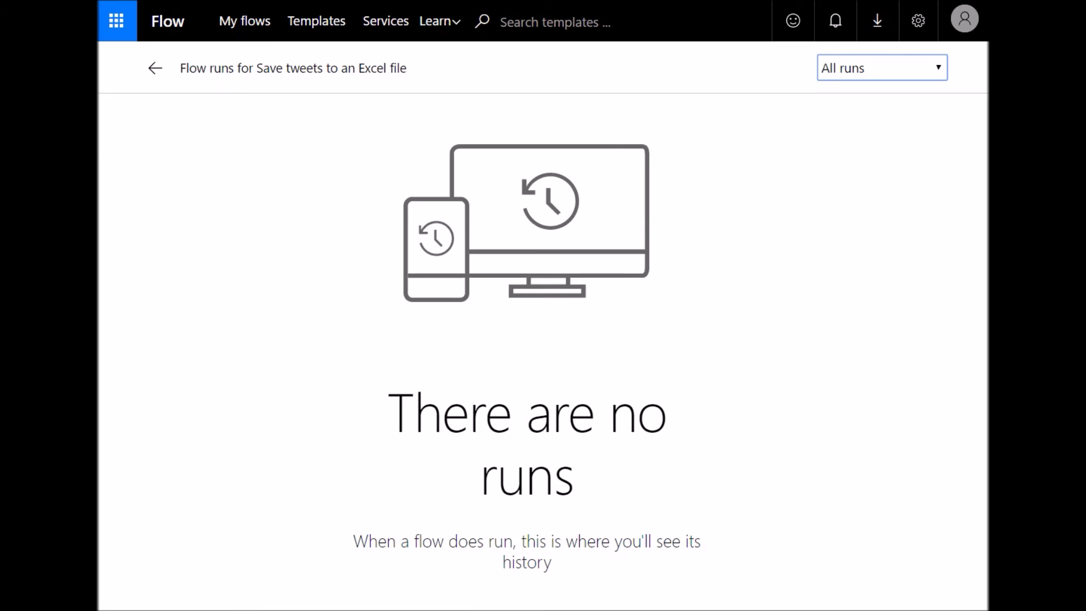
click(881, 68)
click(879, 218)
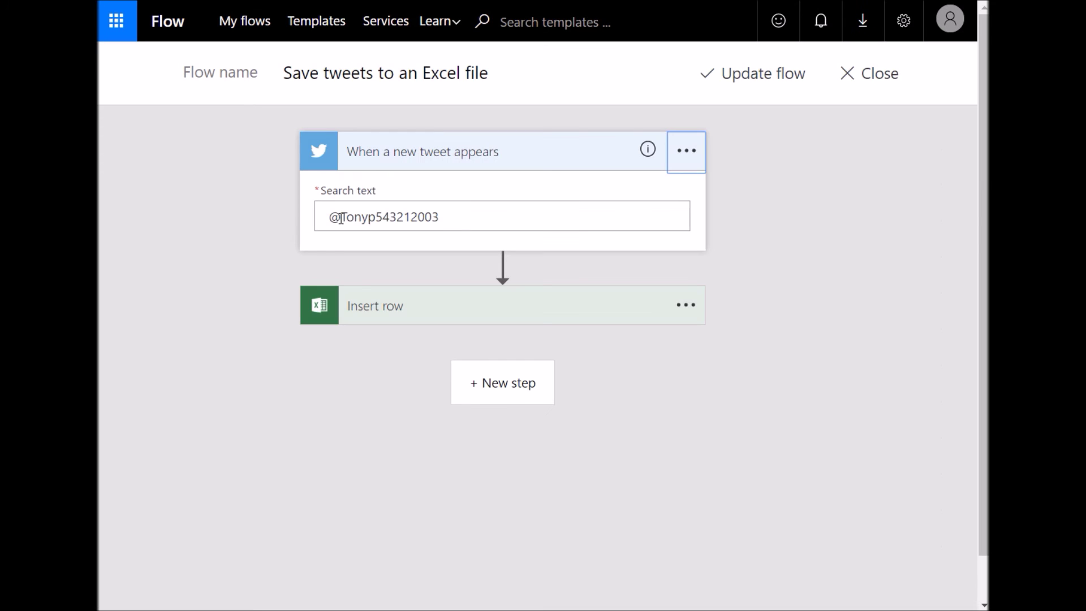
Delete the leading @ from the trigger's search text and update the flow.
click(342, 219)
key(BackSpace)
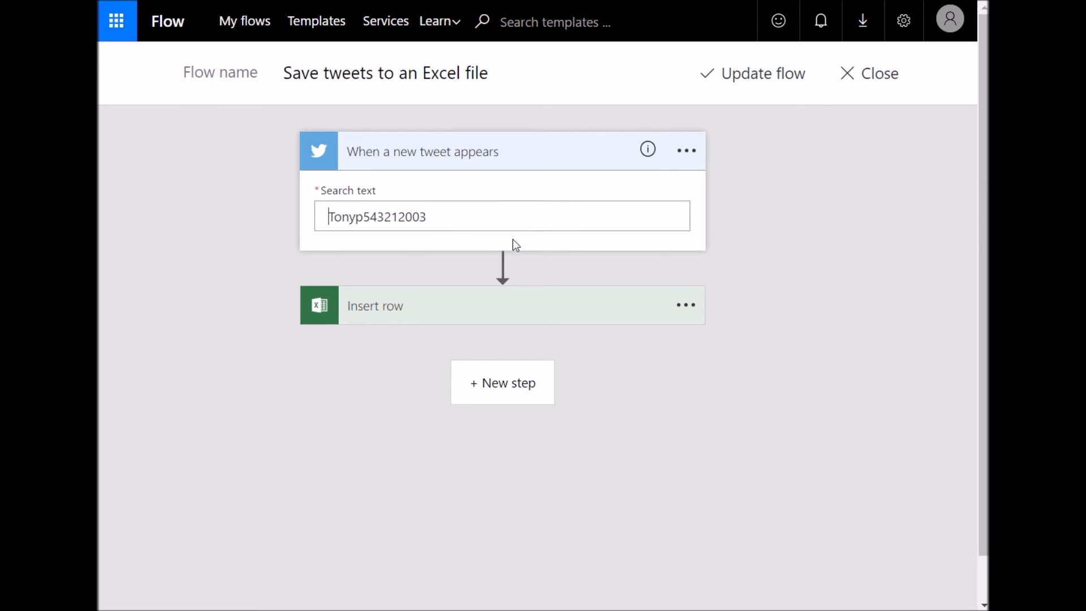
click(756, 80)
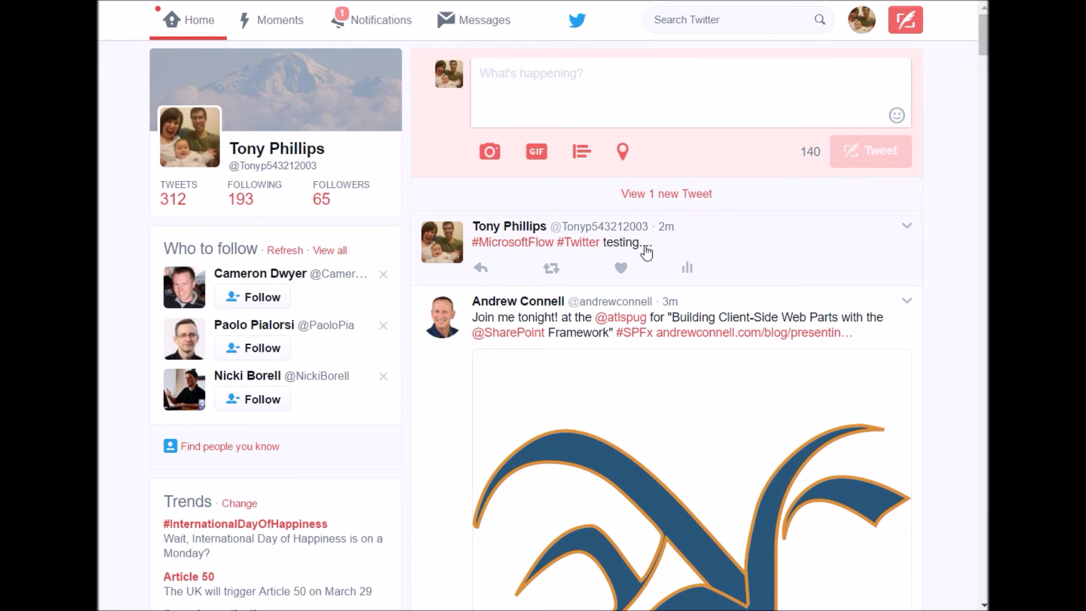
Repost the same test tweet text, which Twitter rejects as a duplicate, then open tweets.xlsx from OneDrive's Twitter folder.
drag(650, 244, 478, 249)
key(ctrl+c)
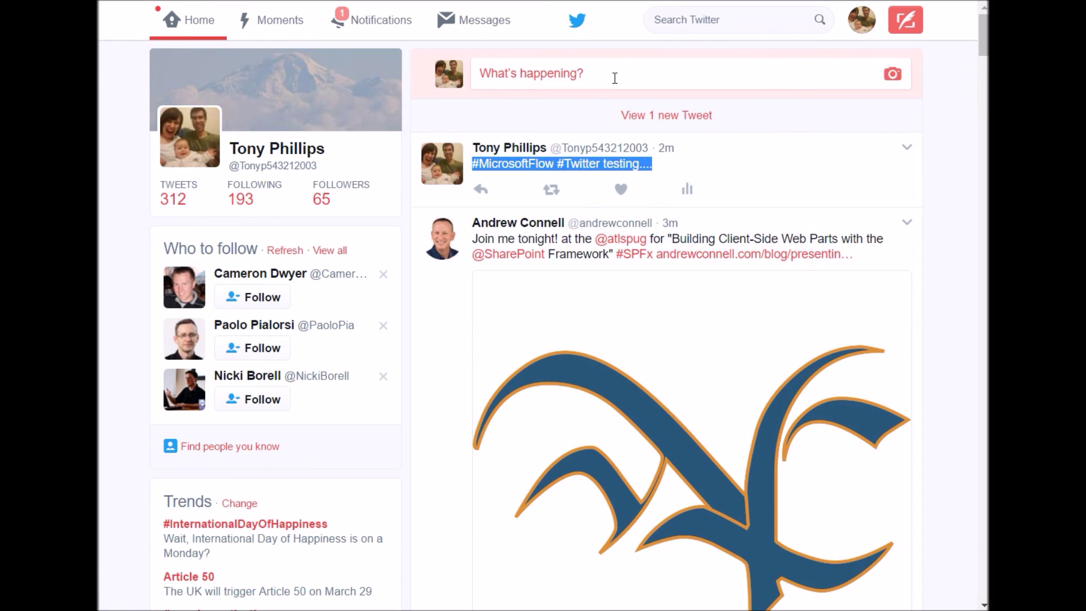
click(613, 74)
key(ctrl+v)
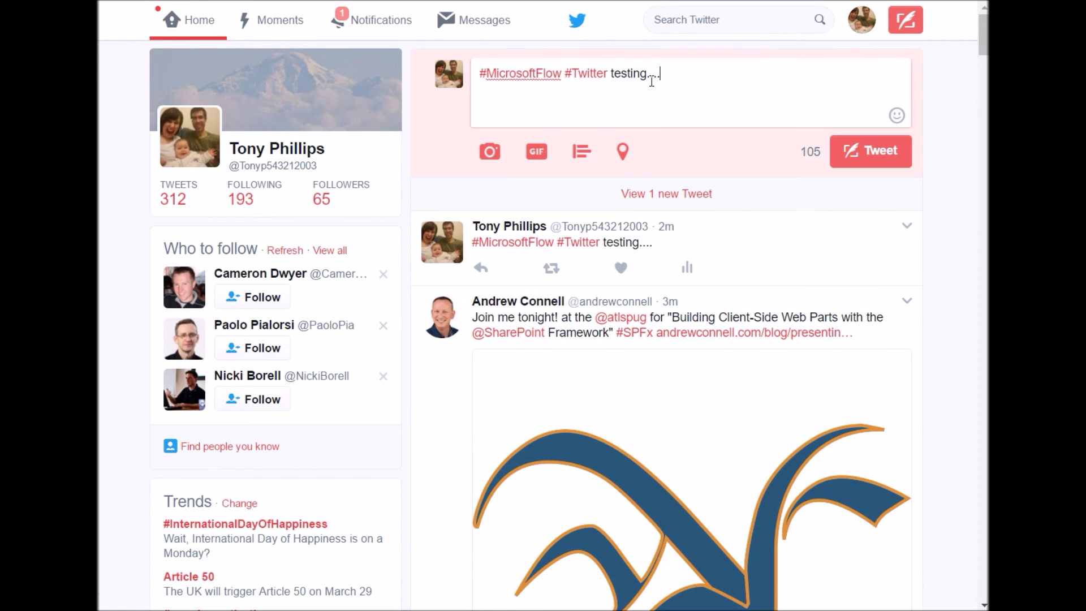
click(851, 162)
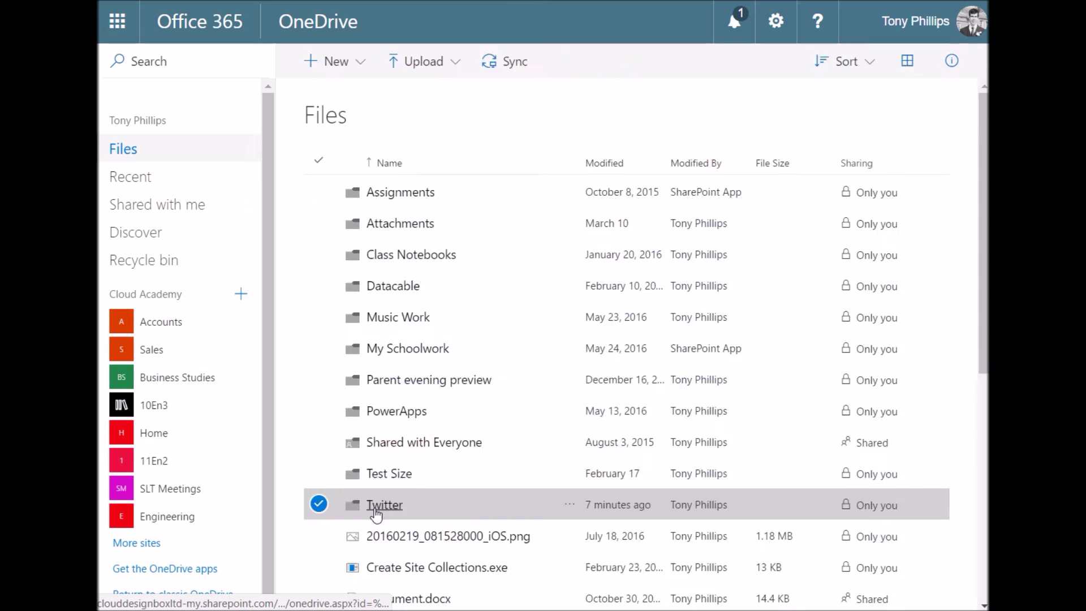
click(378, 507)
click(395, 186)
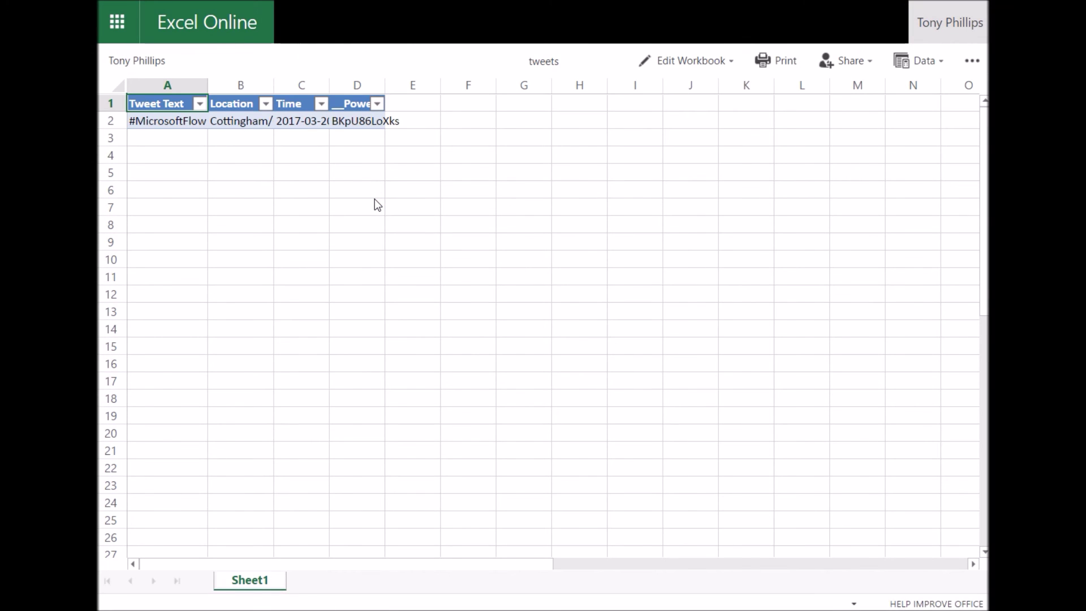
Widen column A and AutoFit columns B, C and D to show location, full timestamp and __PowerAppsId__.
drag(208, 82, 208, 81)
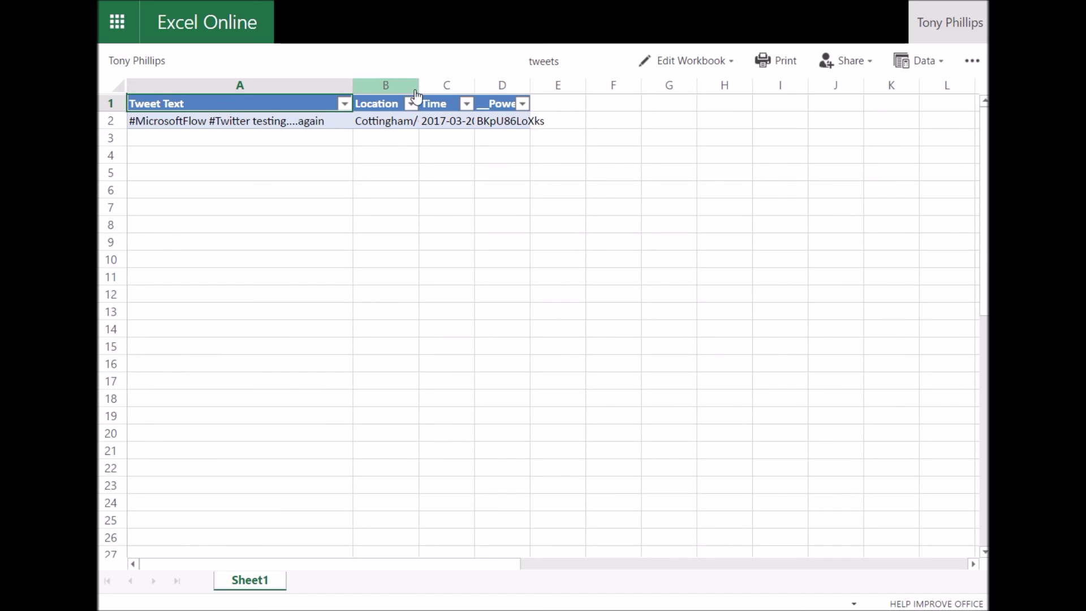
double_click(418, 85)
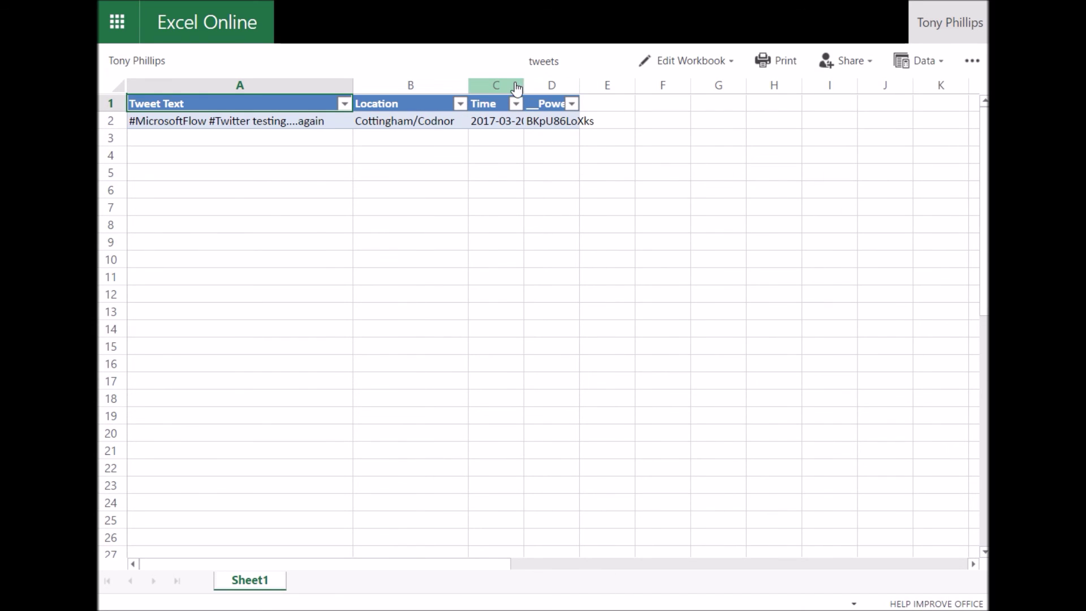
double_click(524, 85)
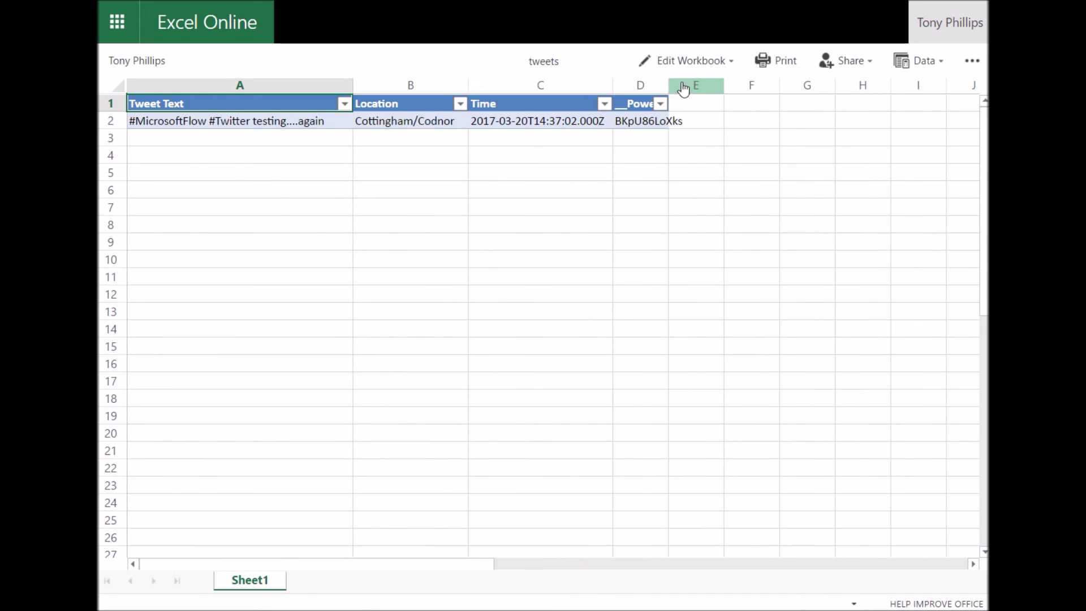
double_click(667, 85)
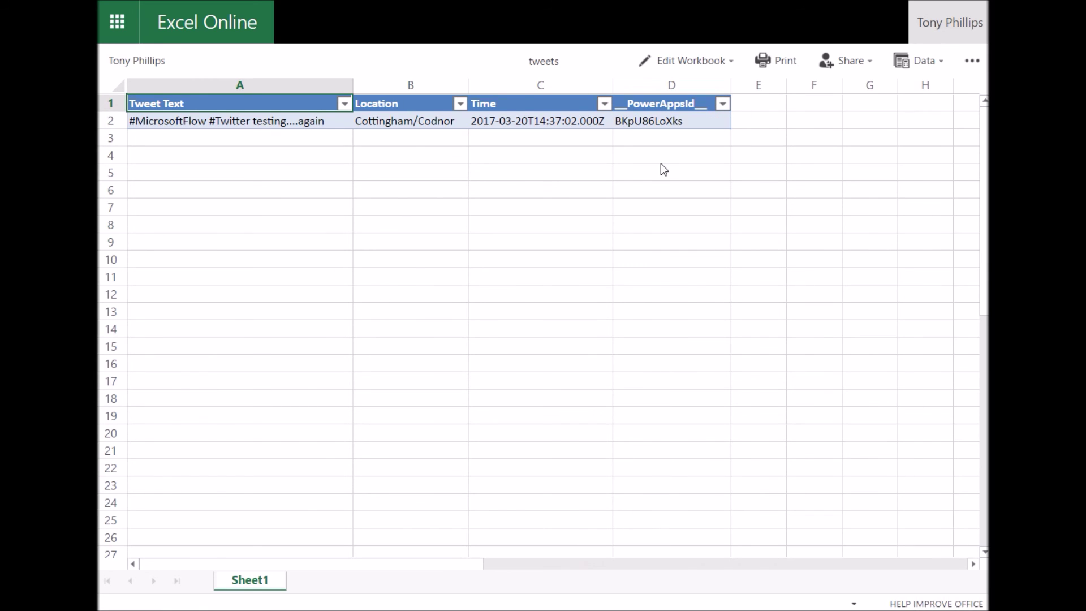